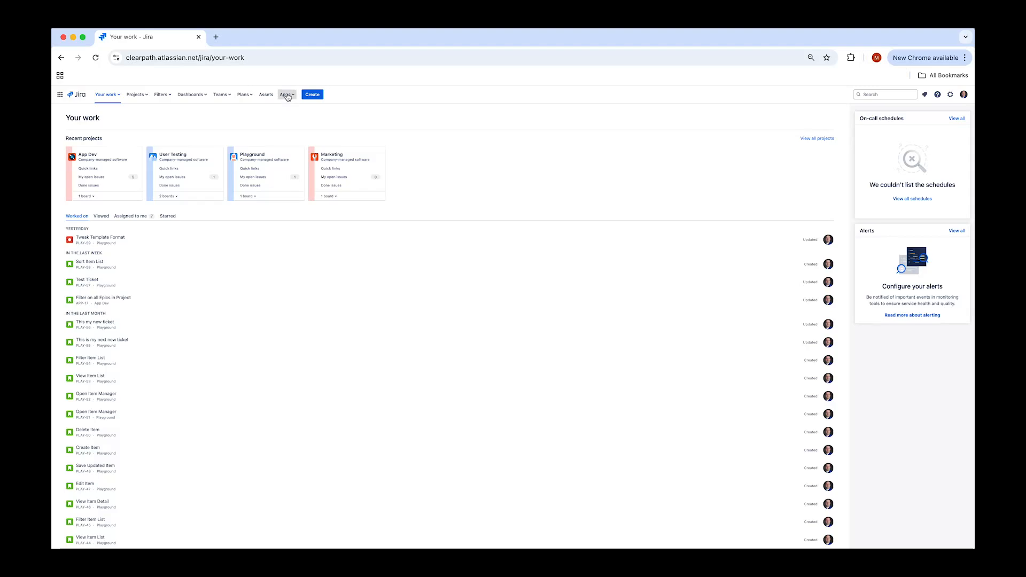
Step: Open the Clear Path app and create an App Dev story named "Add Item to Cart", with continued issue creation enabled
left_click(287, 95)
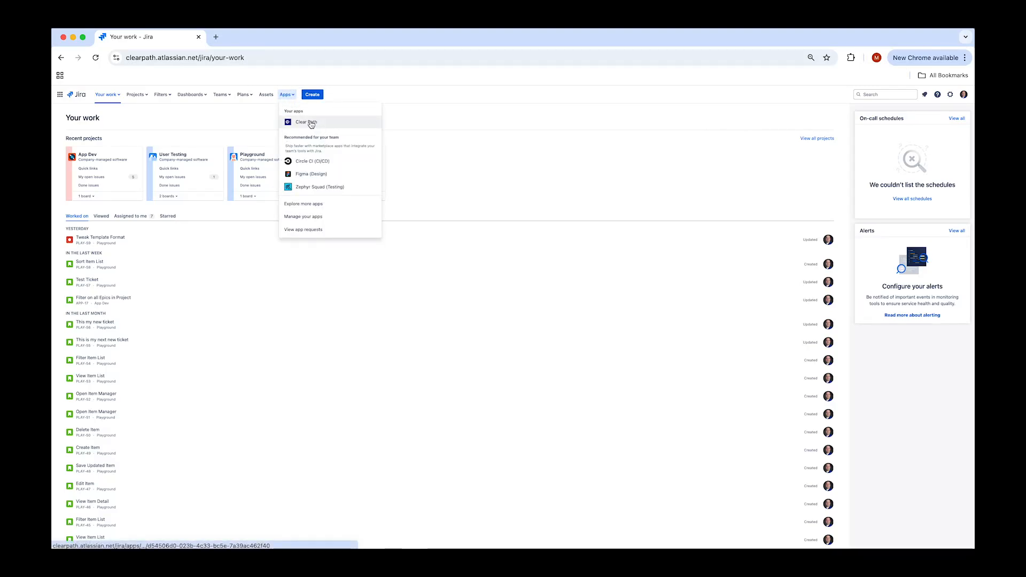
left_click(310, 124)
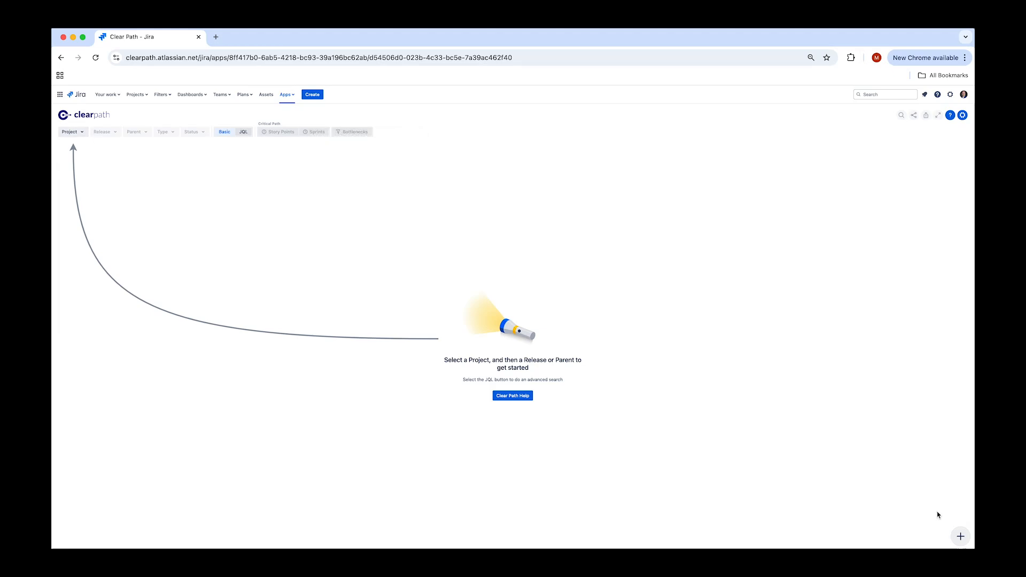
left_click(960, 537)
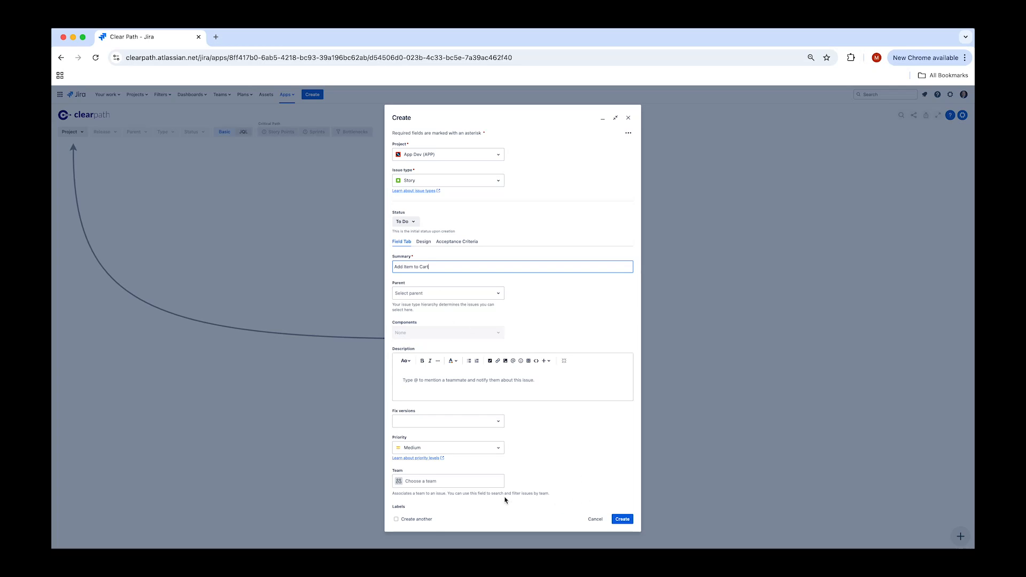
left_click(395, 521)
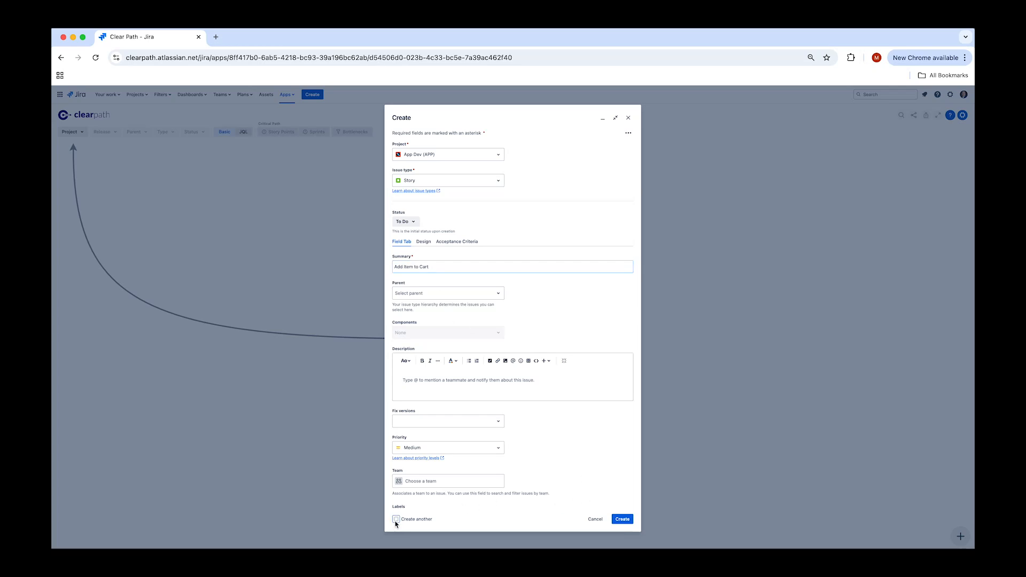
left_click(623, 520)
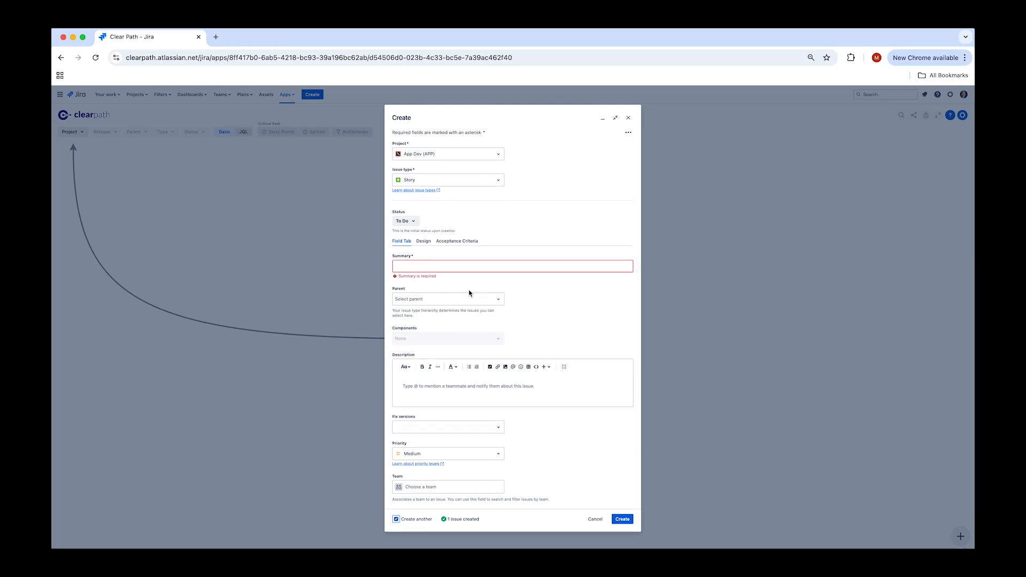
Step: Create another App Dev story with the summary "View Cart Contents"
left_click(460, 266)
type("V")
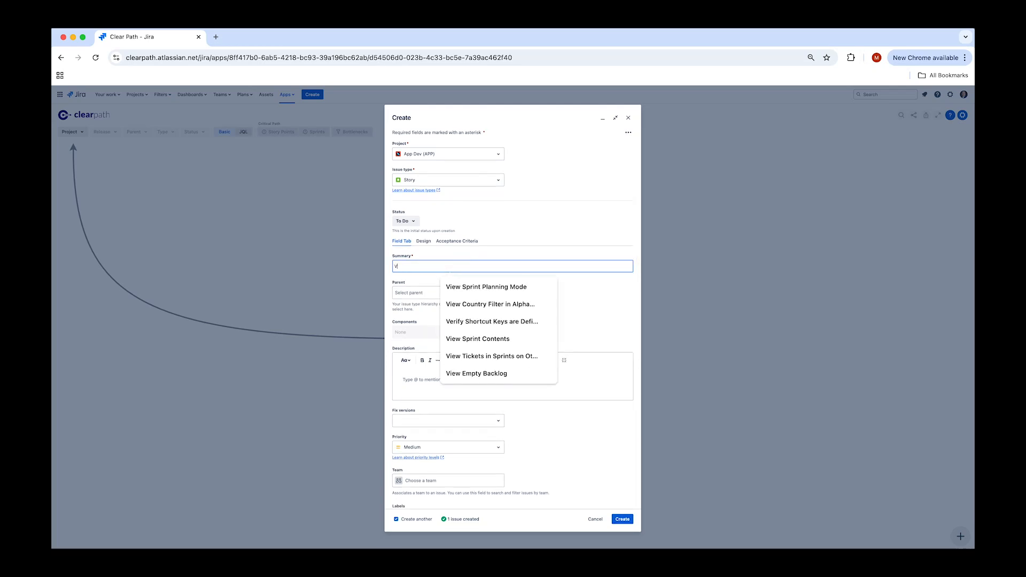
type("iew Cart Contents")
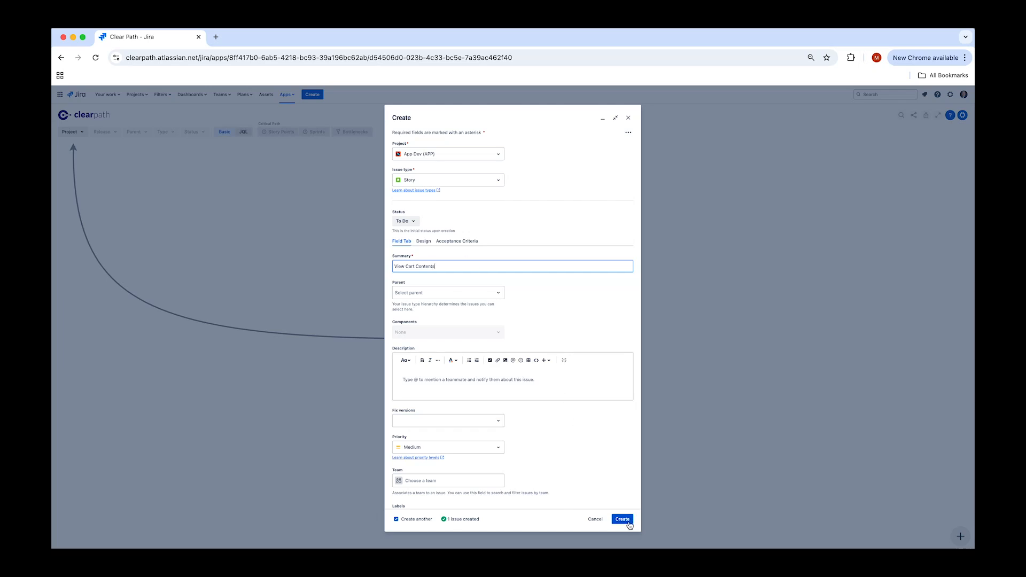
left_click(622, 519)
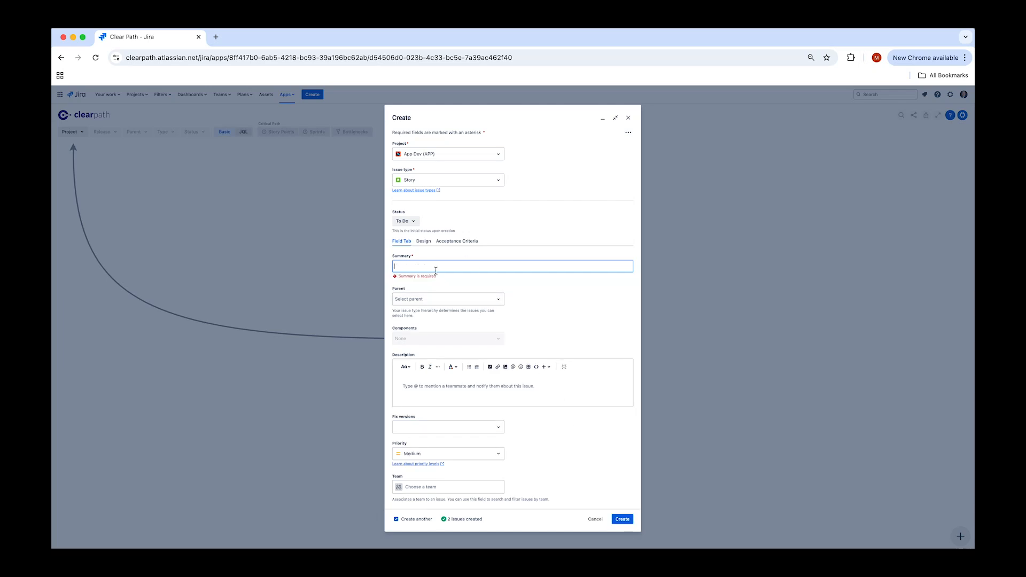
Step: Create two more App Dev stories named "Edit Cart Contents" and "Remove Item from Cart"
type("Edit Cart Contents")
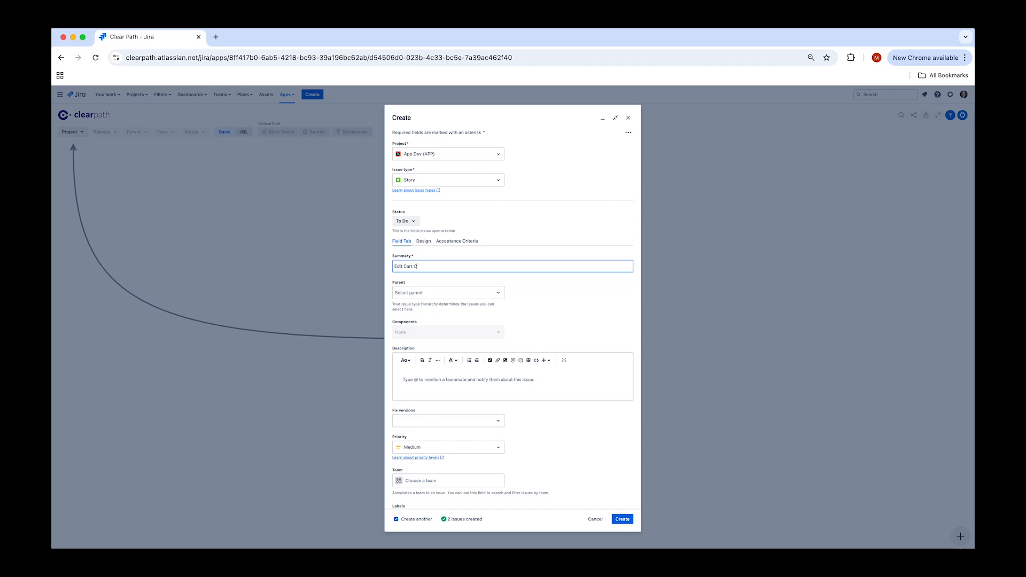
left_click(631, 521)
type("Re")
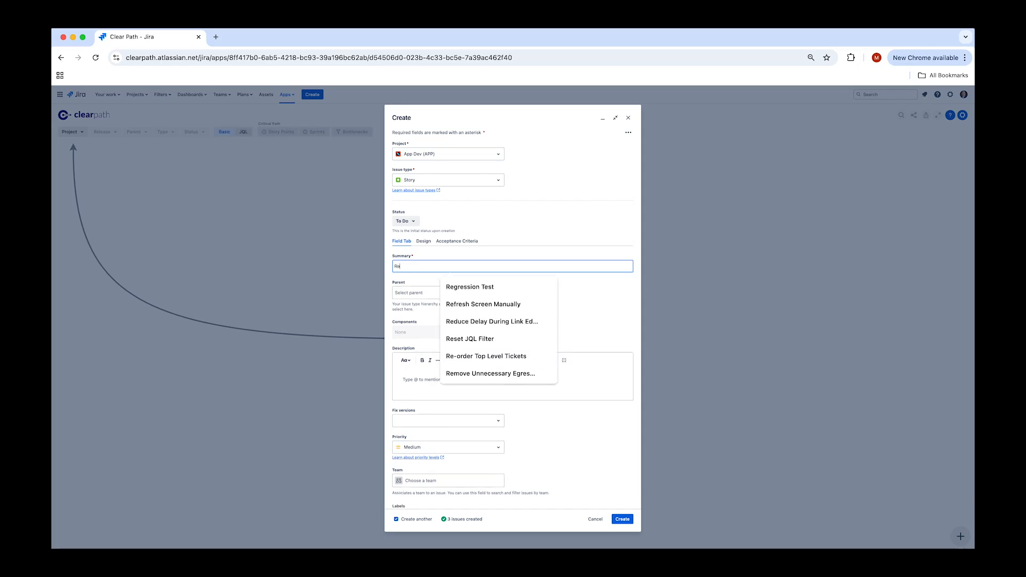
type("move Item from Cart")
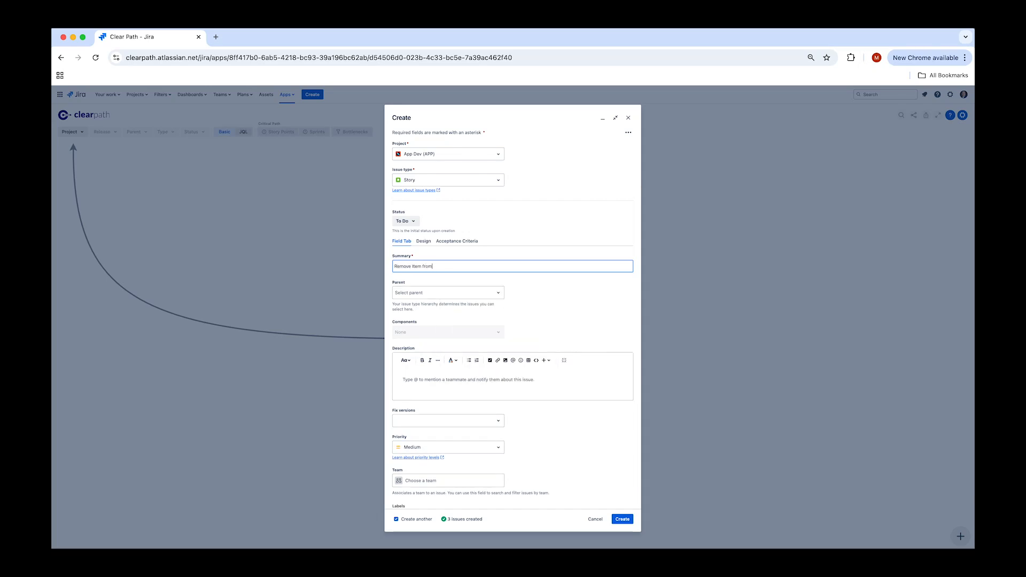
left_click(622, 521)
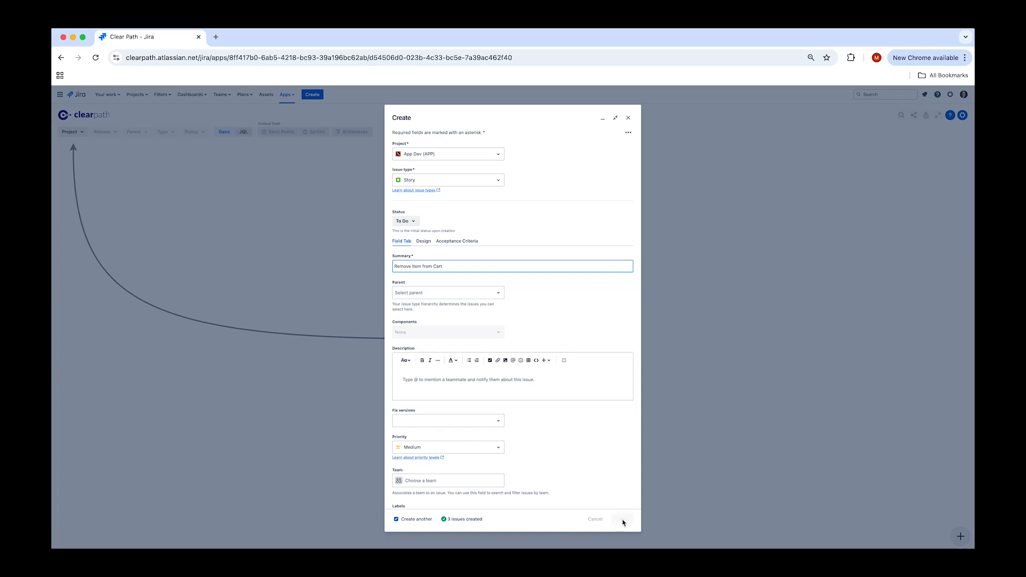
Step: Create the stories "View Cart Summary" and "Return to Product Search", turning off continued issue creation for the last one
left_click(453, 267)
type("View Cart Summary")
left_click(620, 517)
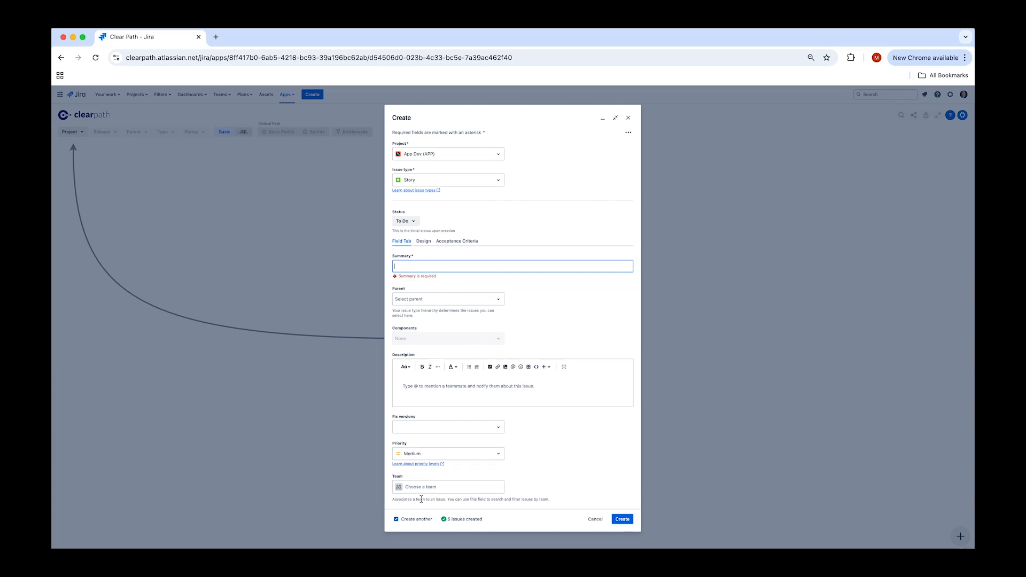
type("Return to Product Search")
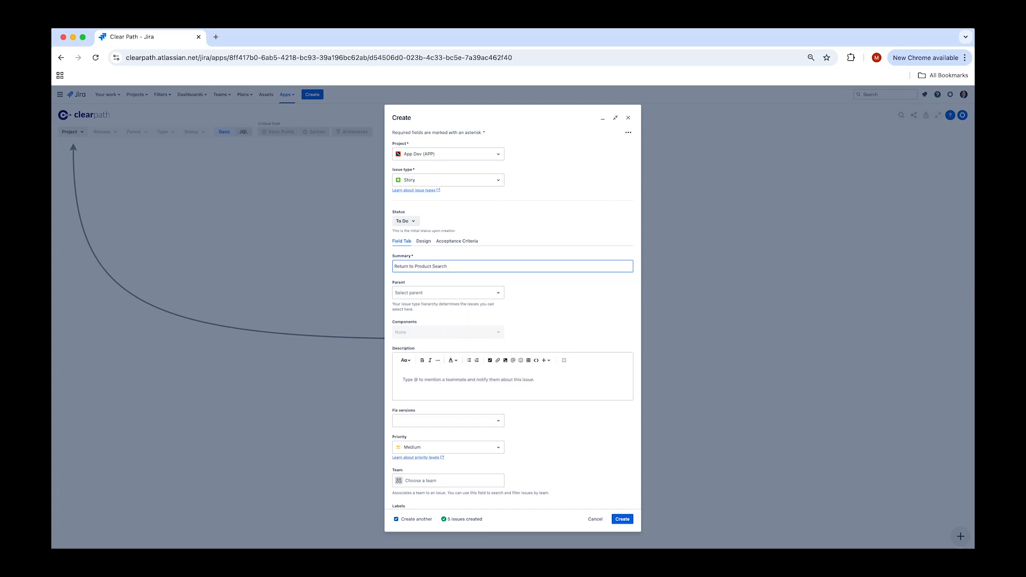
left_click(396, 518)
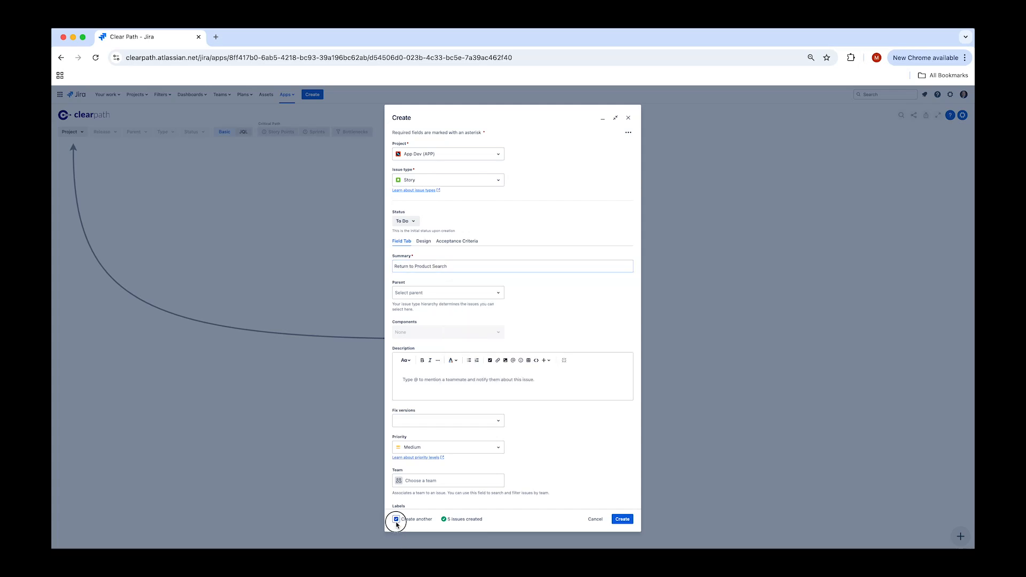
left_click(620, 521)
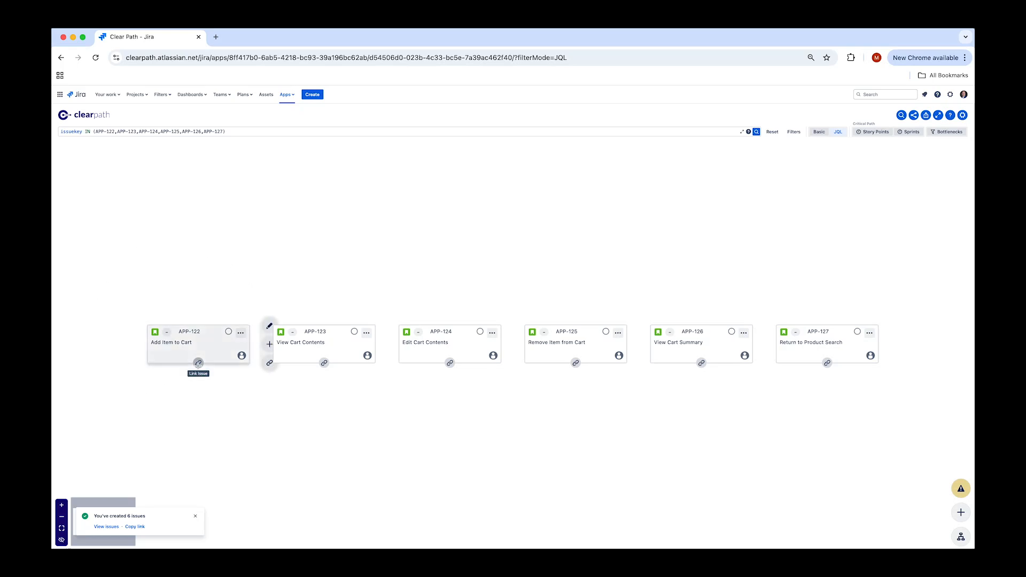
Step: Link the Add Item to Cart card to View Cart Contents, Edit Cart Contents and Remove Item from Cart
left_click_drag(198, 365, 323, 319)
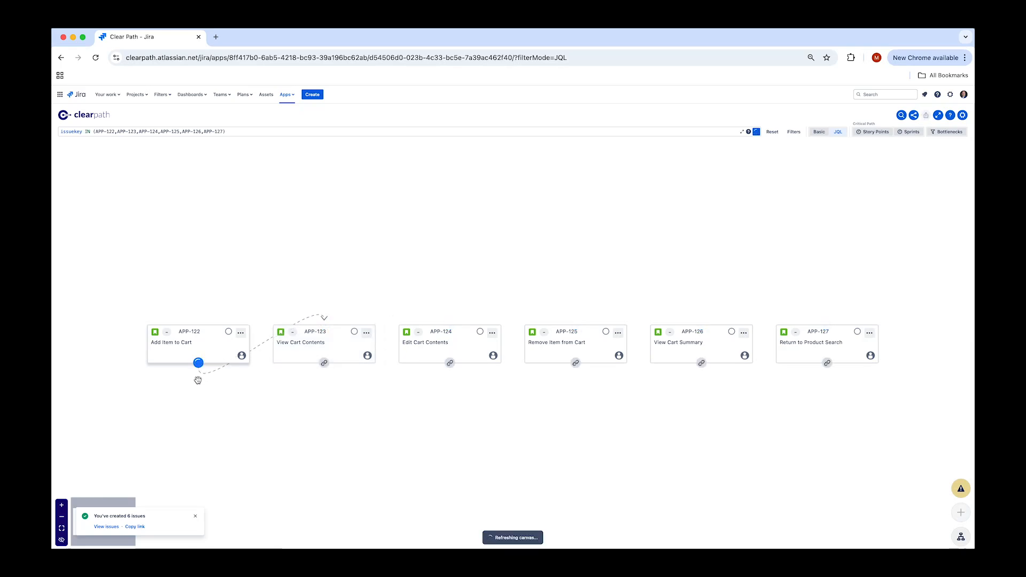
left_click_drag(199, 363, 453, 319)
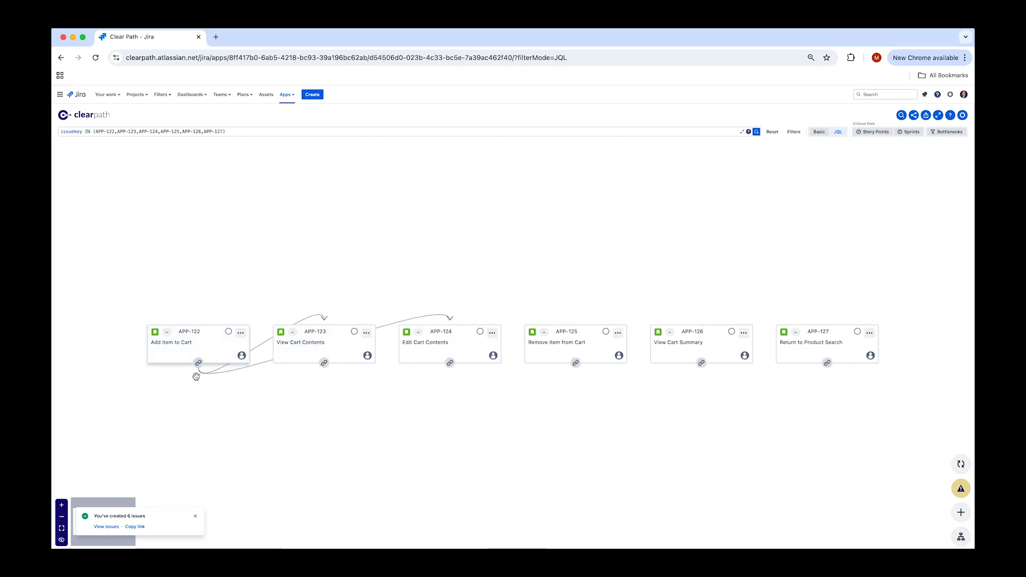
left_click_drag(198, 363, 572, 321)
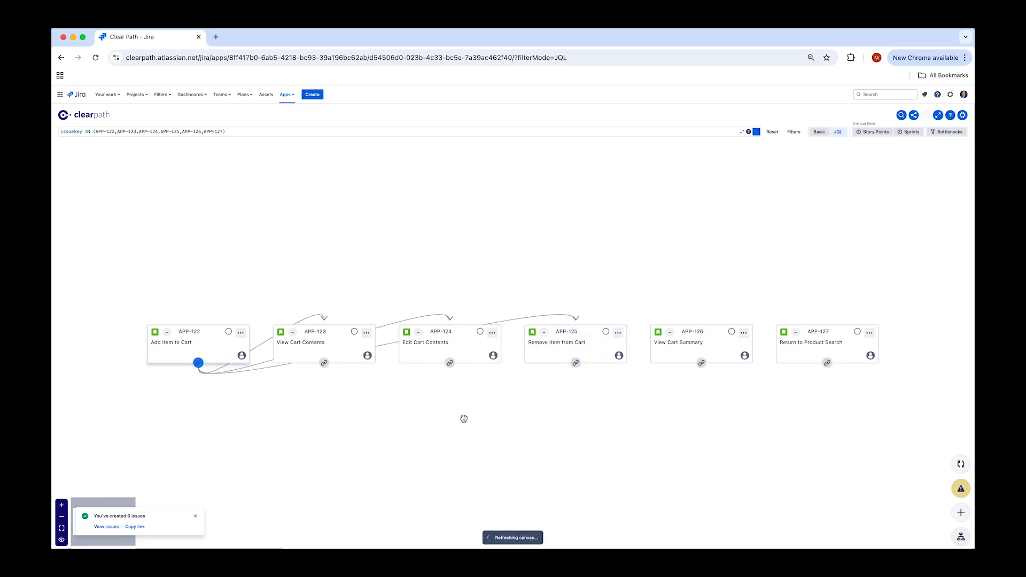
Step: Link View Cart Contents, Edit Cart Contents and Remove Item from Cart each to the View Cart Summary card
left_click_drag(323, 363, 701, 325)
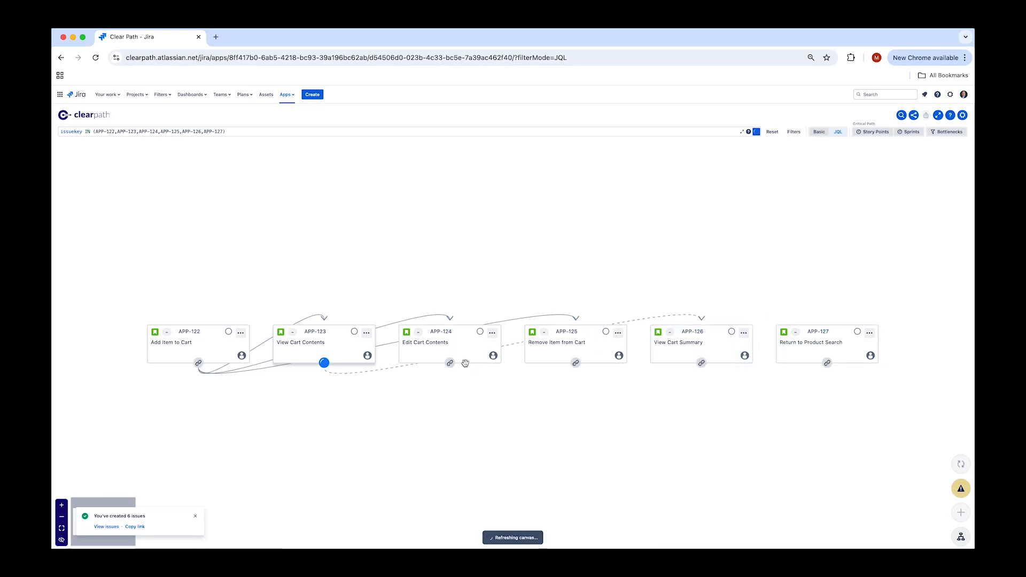
left_click_drag(451, 363, 701, 324)
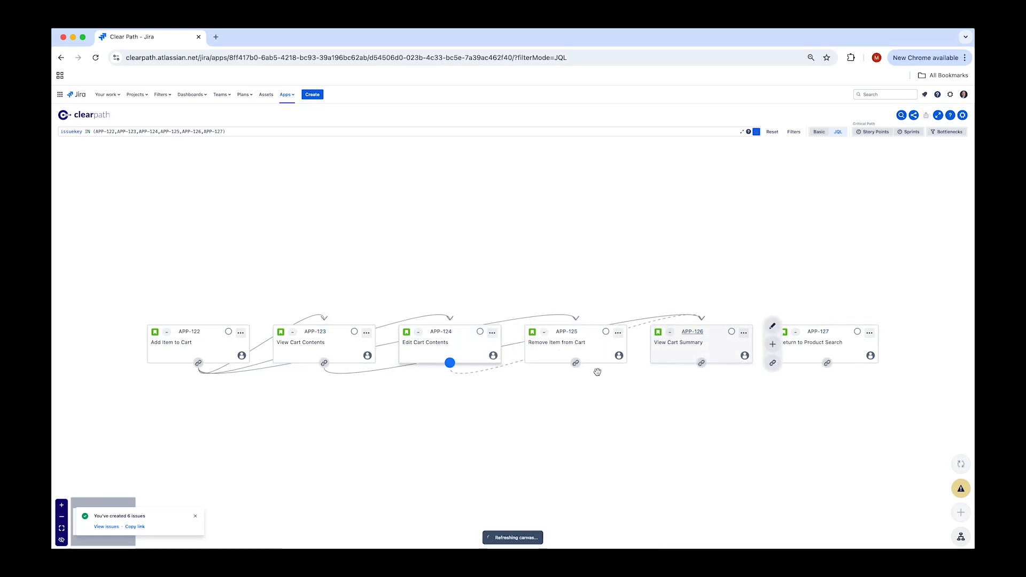
left_click_drag(576, 363, 701, 322)
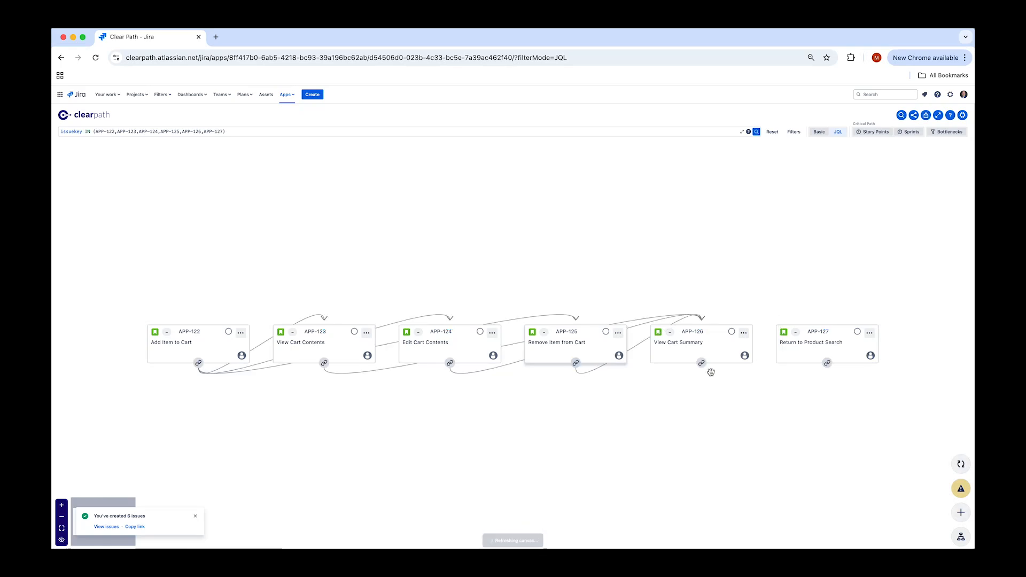
Step: Link View Cart Summary to Return to Product Search and refresh the canvas layout of the linked cards
left_click_drag(701, 368, 824, 320)
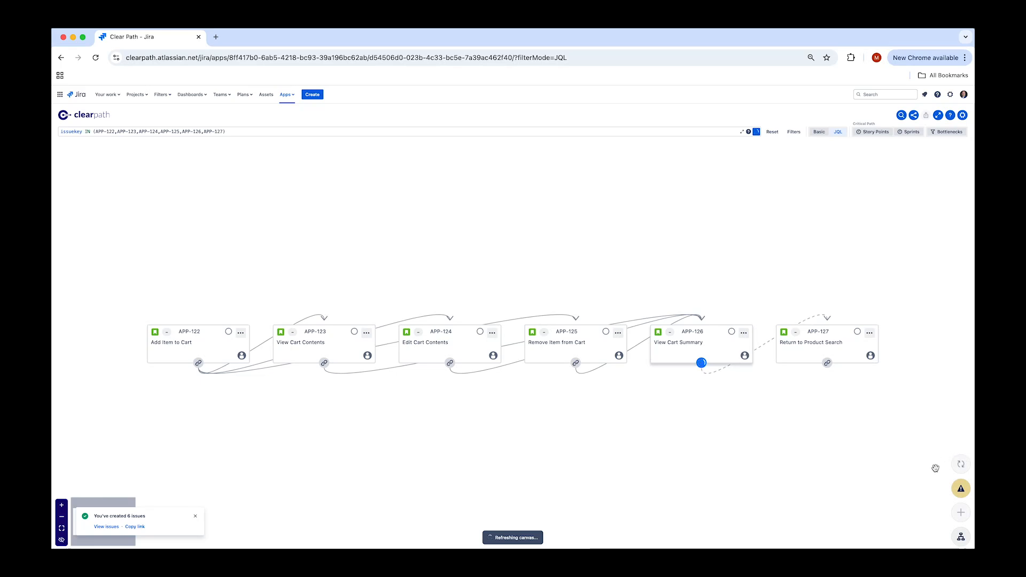
left_click(961, 463)
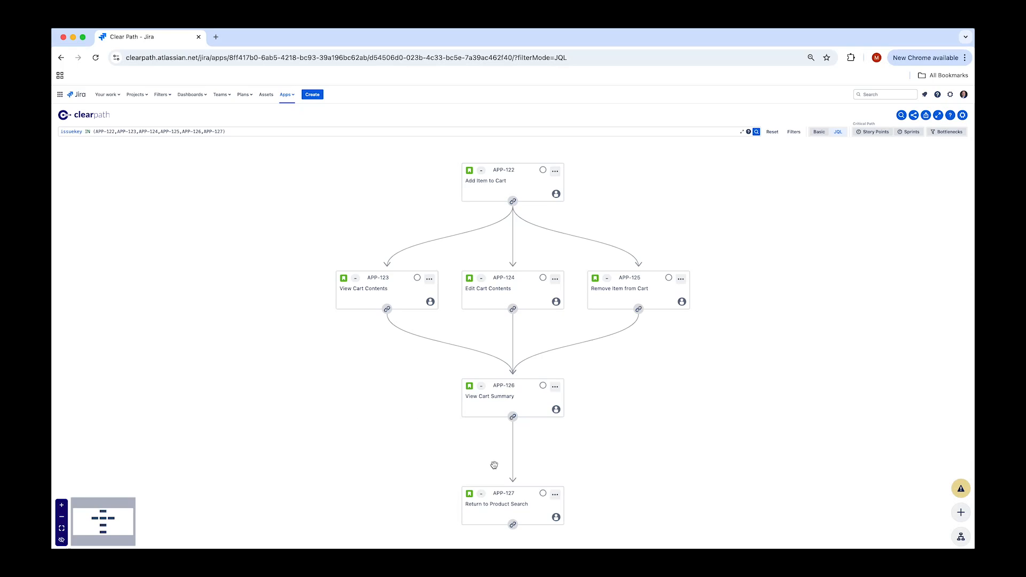
Step: Delete the link between View Cart Summary and Return to Product Search, and link the two cards again in the same direction
left_click(513, 456)
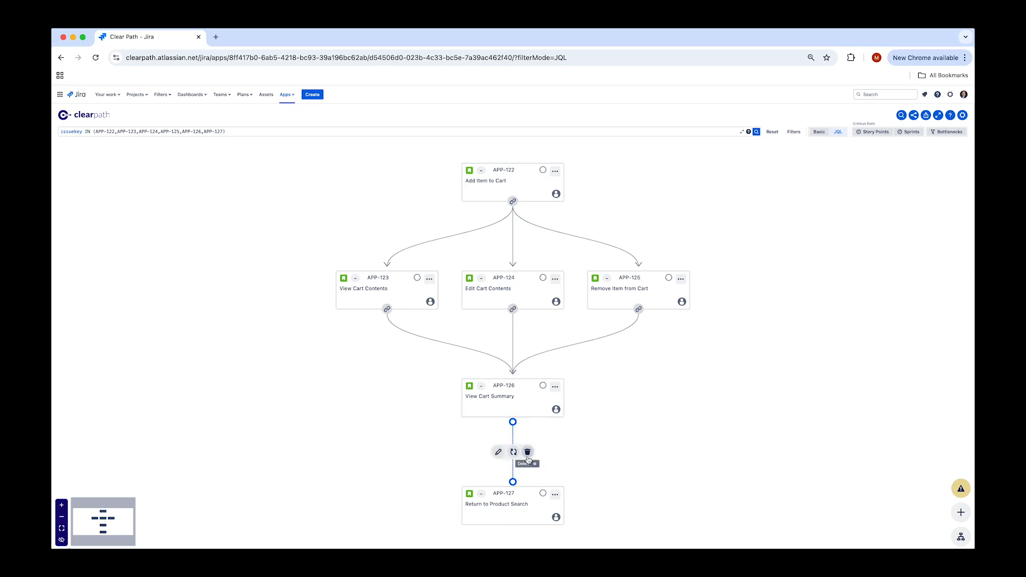
left_click(527, 453)
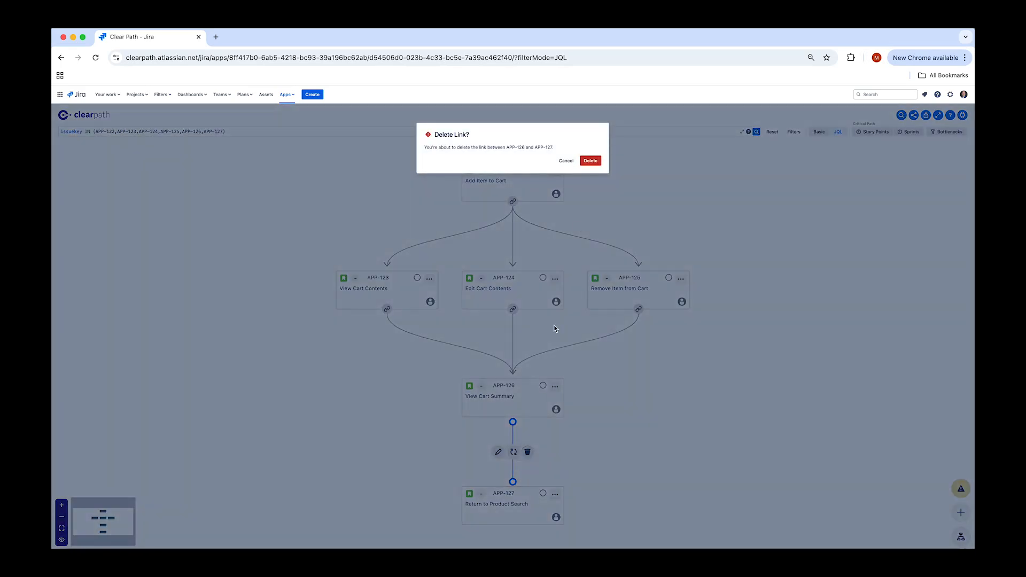
left_click(590, 161)
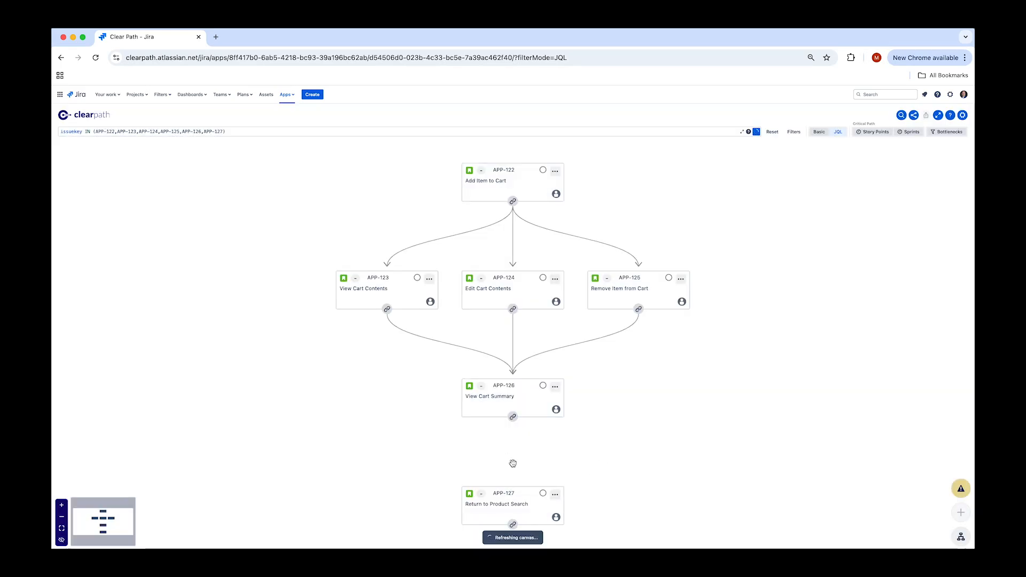
left_click_drag(512, 417, 512, 487)
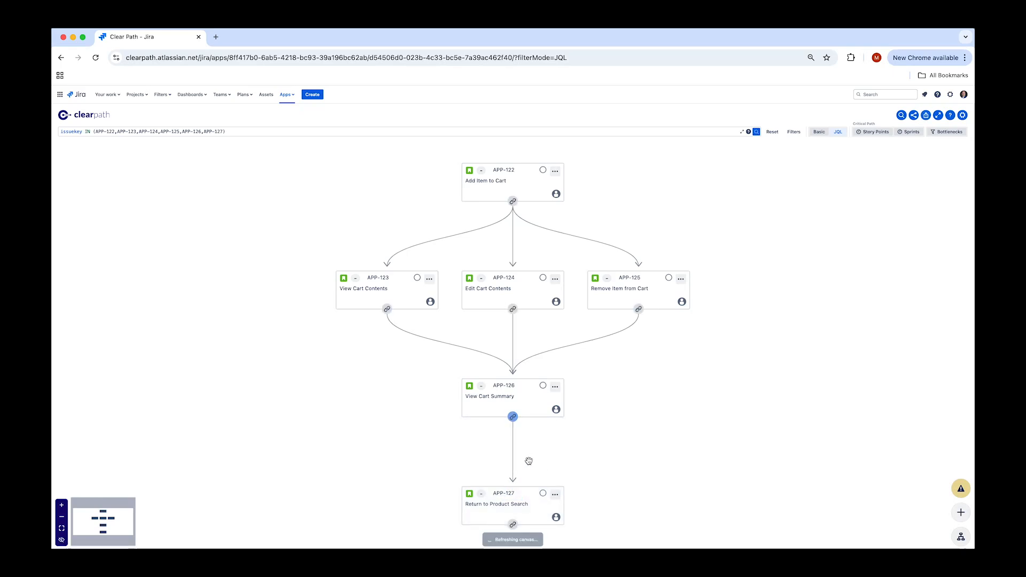
Step: Reverse the link between View Cart Summary and Return to Product Search, and move Return to Product Search to the left of View Cart Summary
left_click(513, 455)
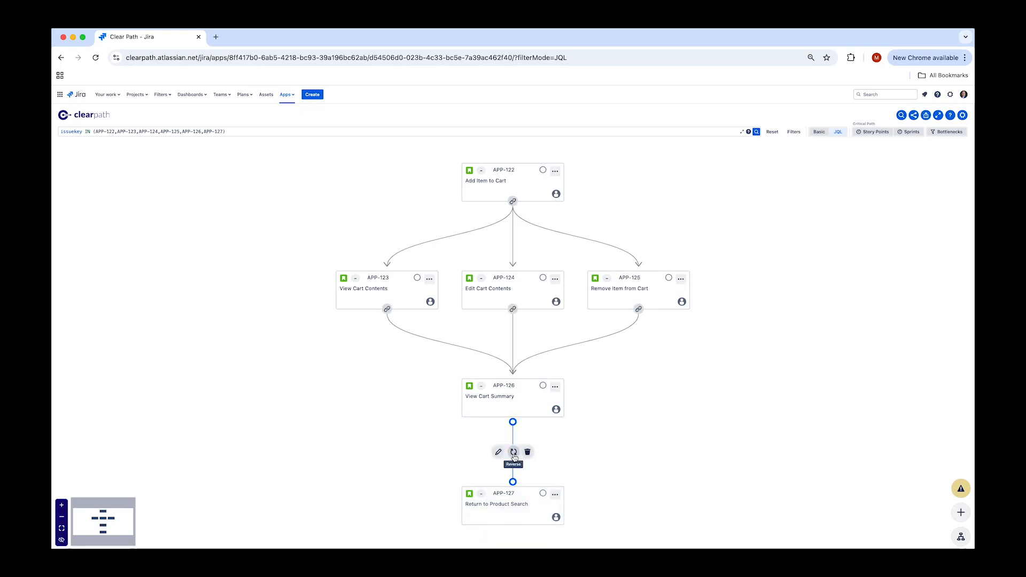
left_click(513, 452)
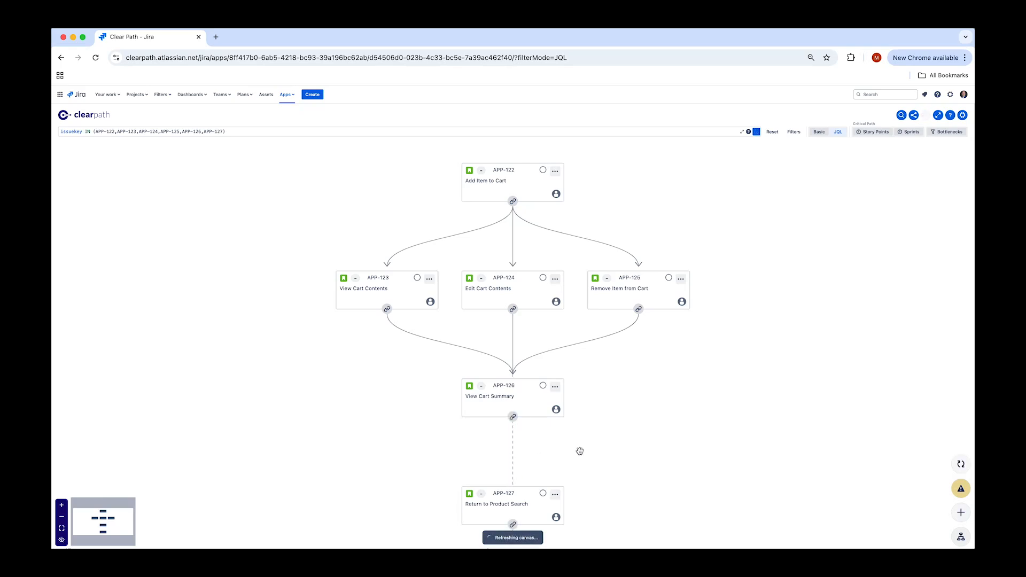
left_click(528, 499)
left_click_drag(528, 499, 355, 406)
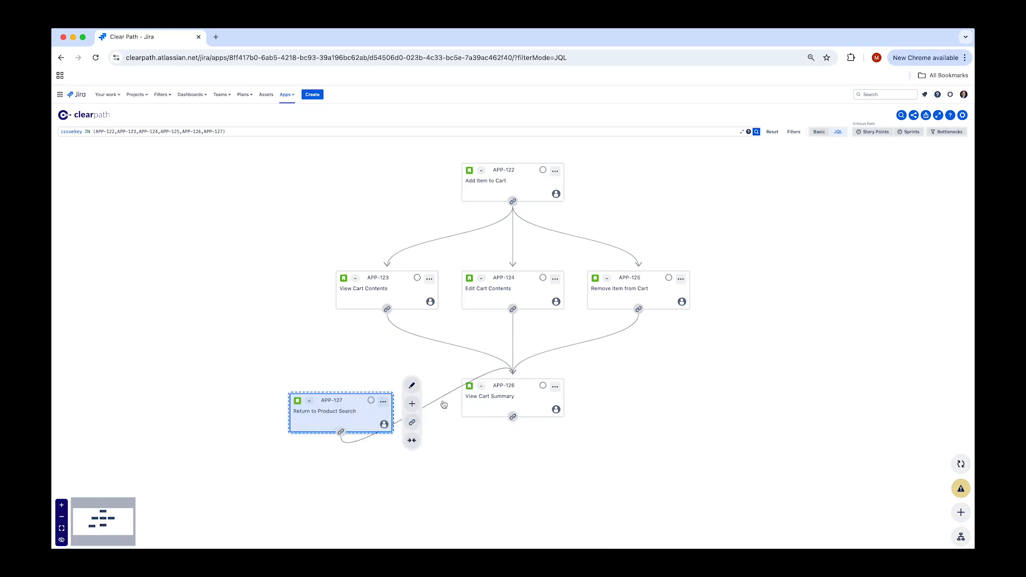
Step: Reverse the link so it leads to Return to Product Search, and reattach its start from View Cart Summary to View Cart Contents
left_click(443, 400)
left_click(426, 406)
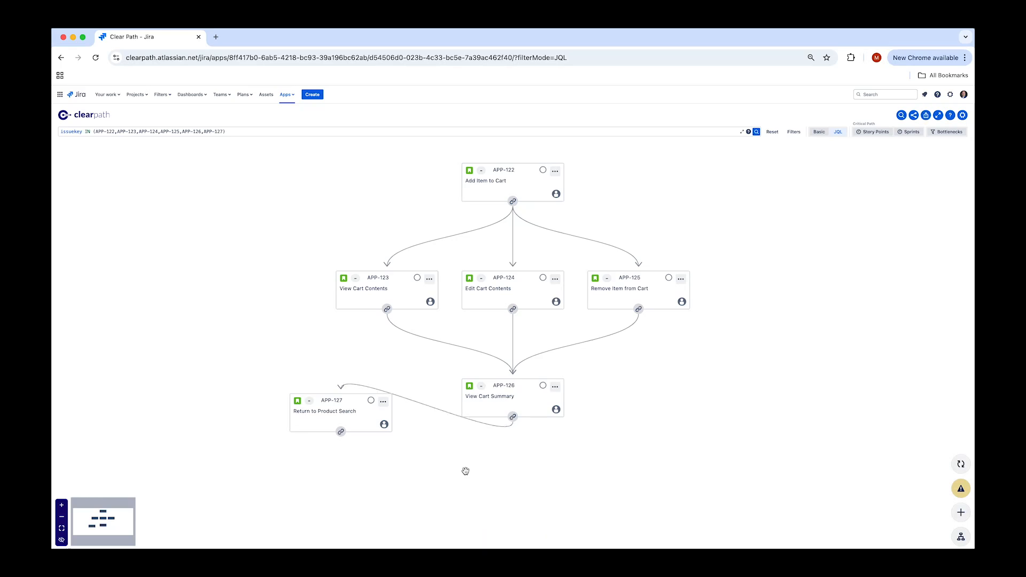
left_click(449, 418)
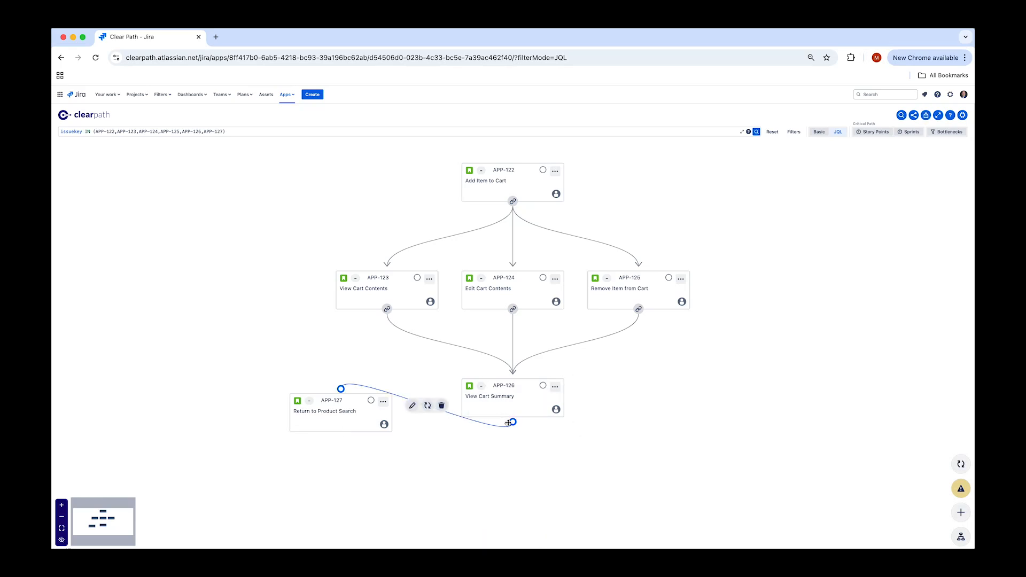
left_click_drag(513, 423, 387, 308)
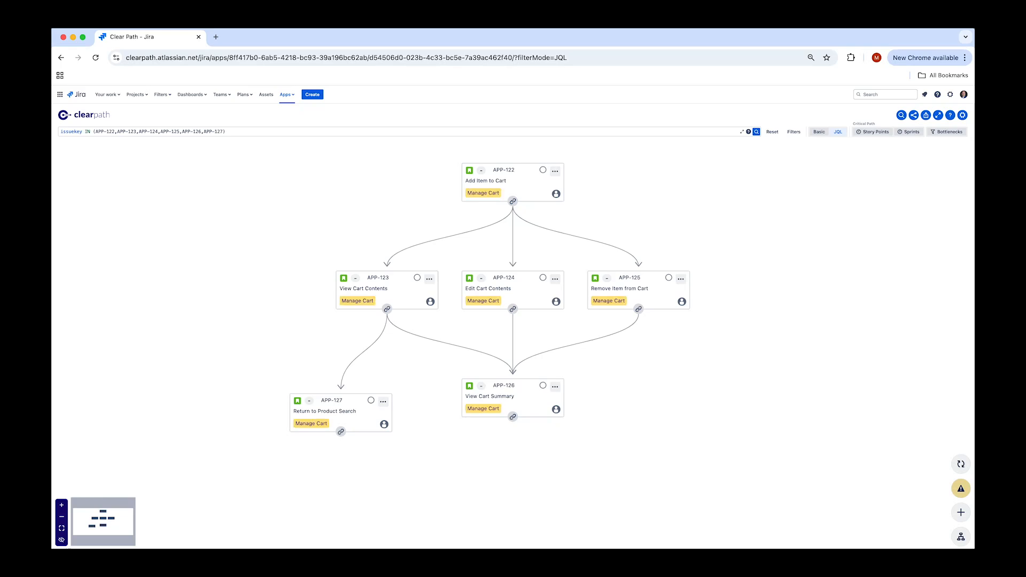
left_click(623, 410)
left_click(510, 173)
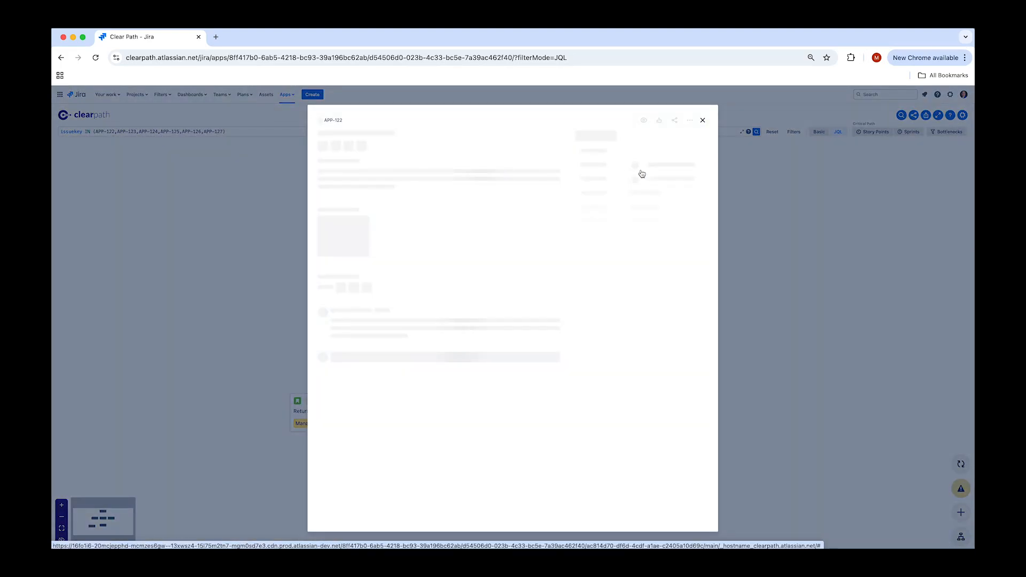
left_click(702, 120)
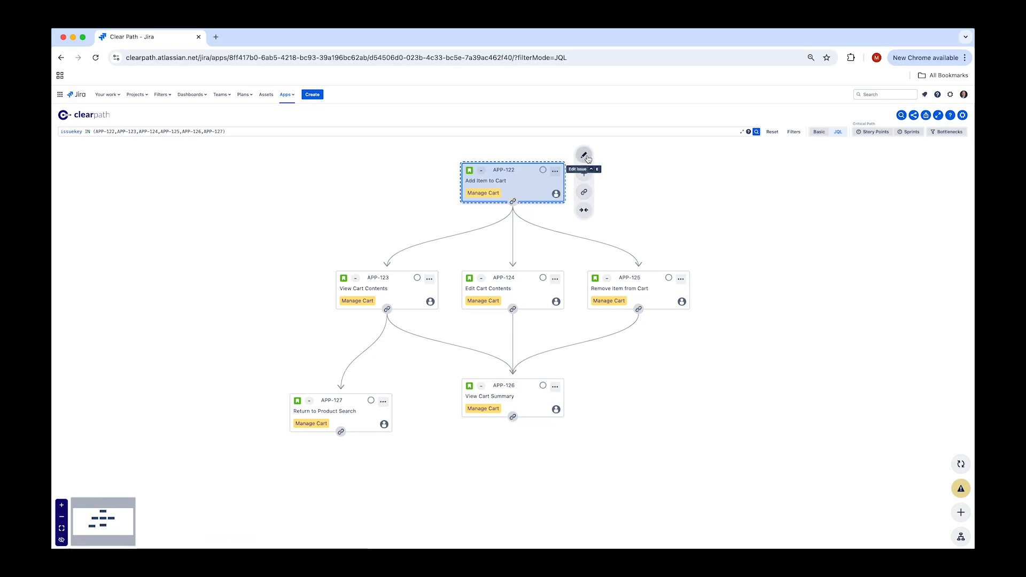
Step: Open Add Item to Cart for editing and save its drafted description beginning "As a shopper, I want to add an item I like to my cart"
left_click(555, 171)
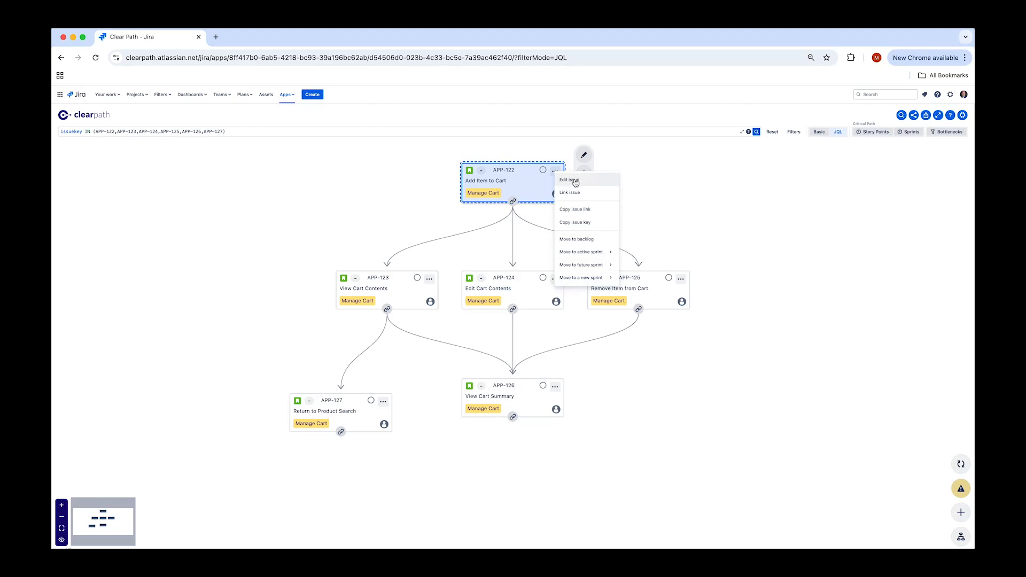
left_click(575, 183)
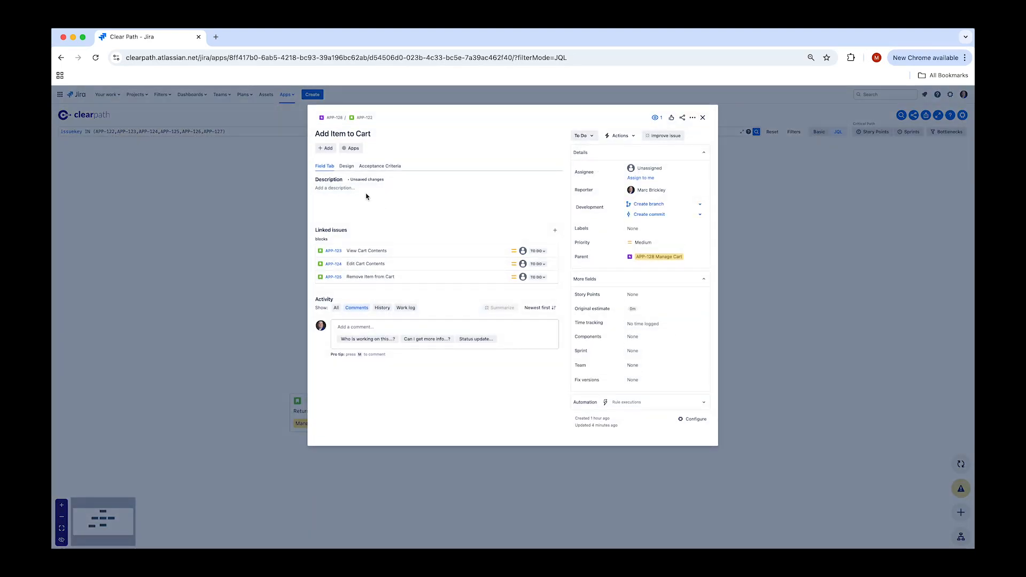
left_click(344, 188)
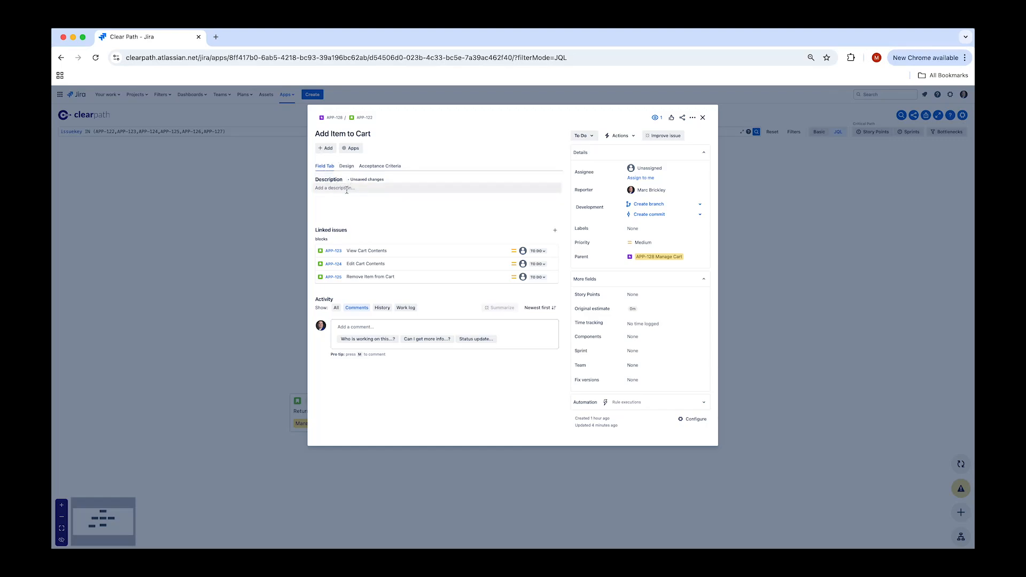
left_click(324, 243)
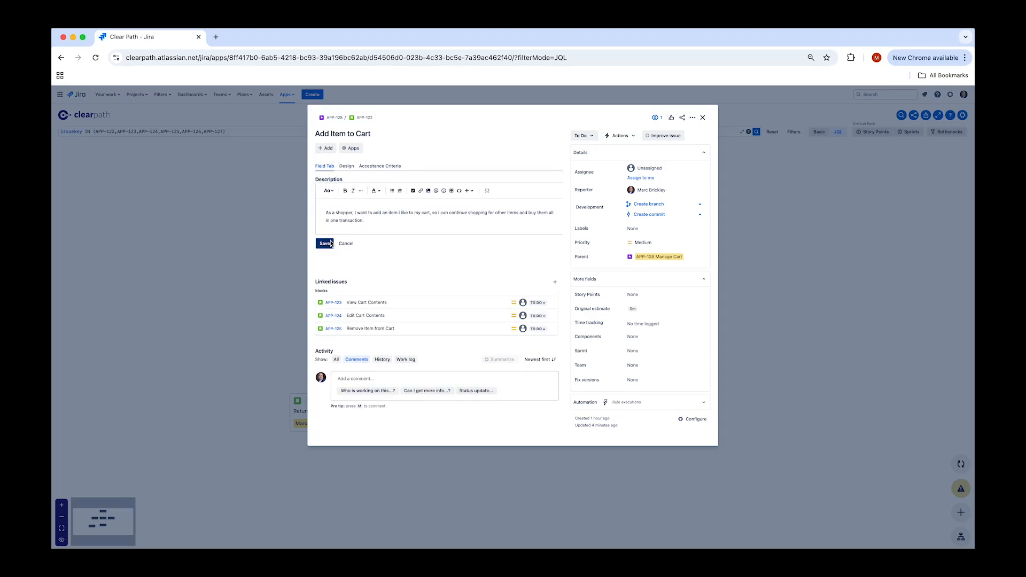
Step: Review the design and acceptance criteria of Add Item to Cart, set its fix version to 2.0.0 and close the issue
left_click(346, 166)
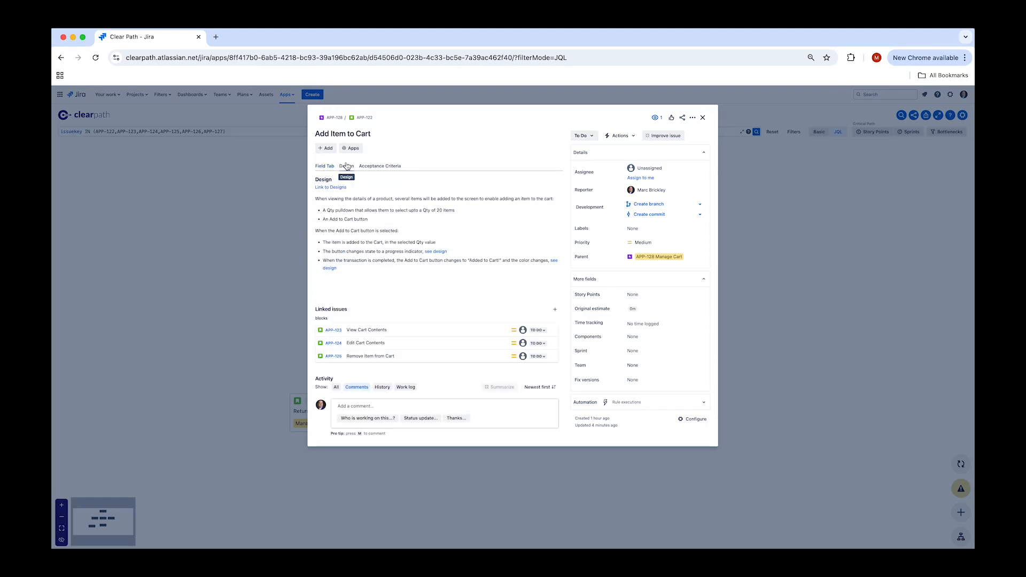
left_click(379, 166)
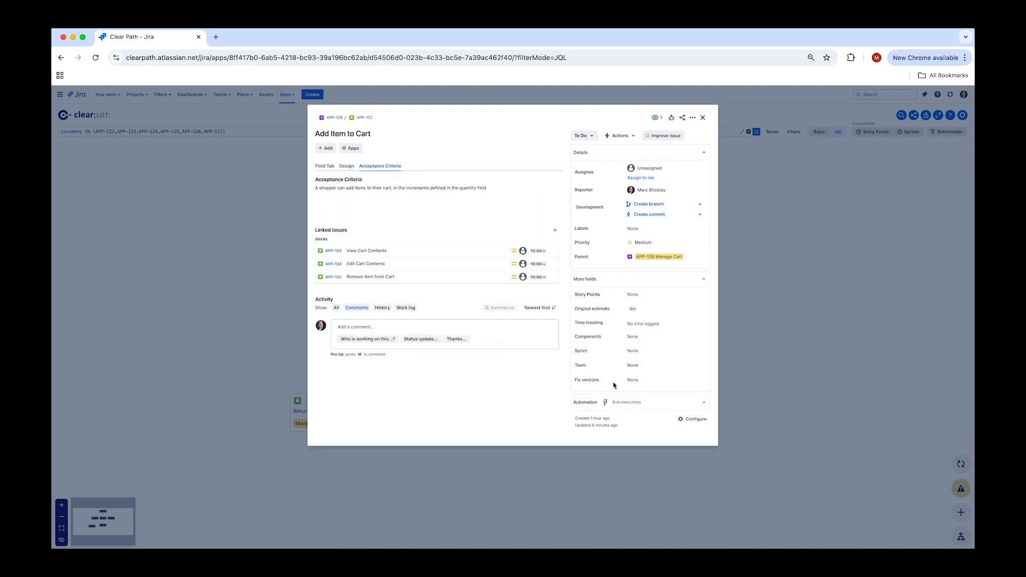
left_click(347, 166)
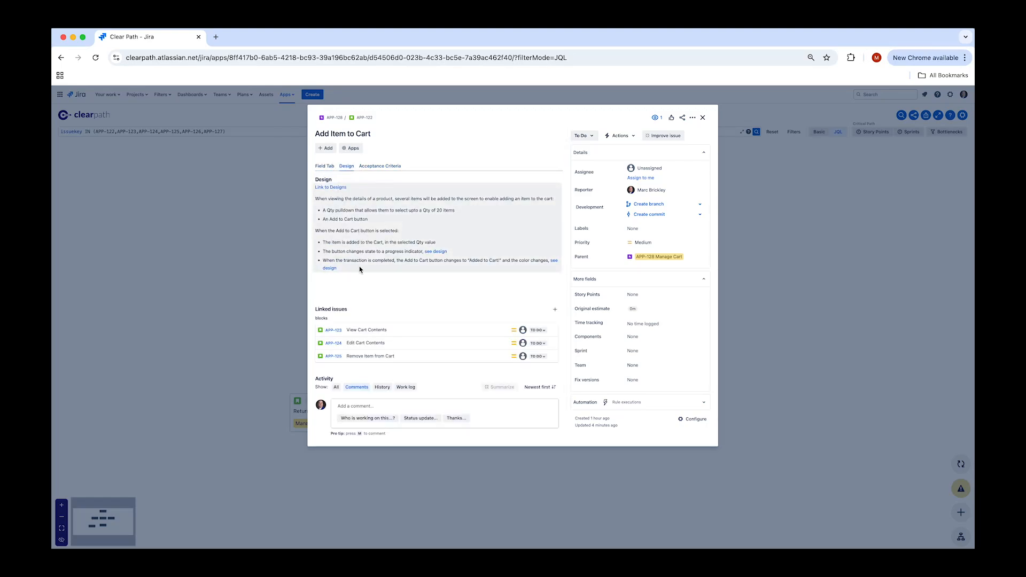
left_click(380, 166)
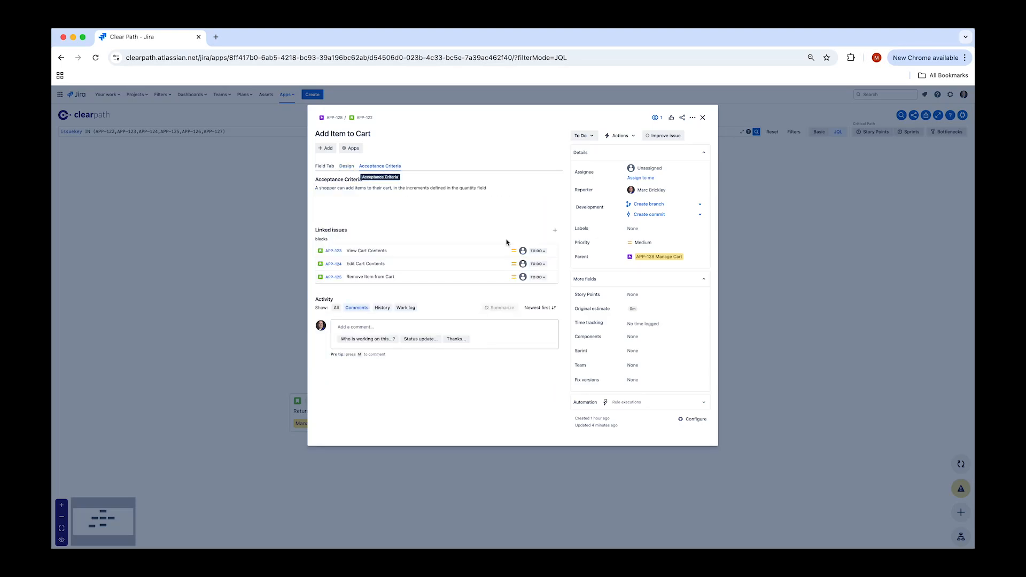
left_click(648, 380)
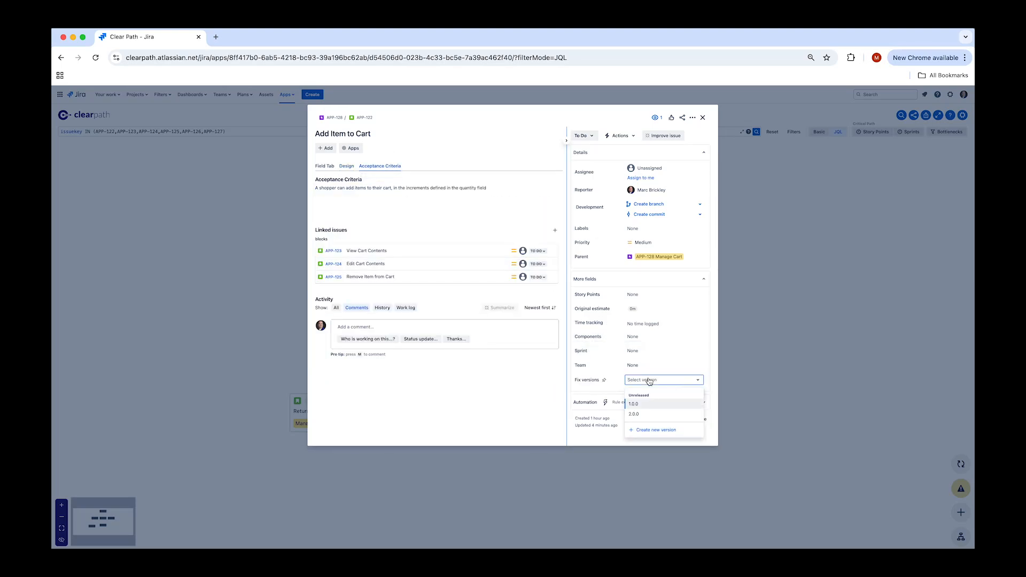
left_click(653, 414)
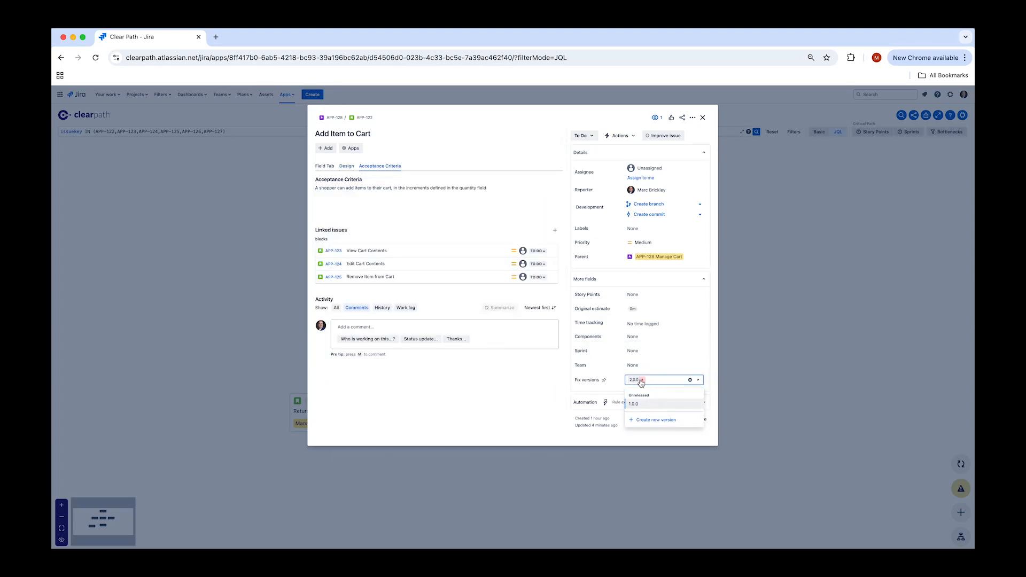
left_click(717, 363)
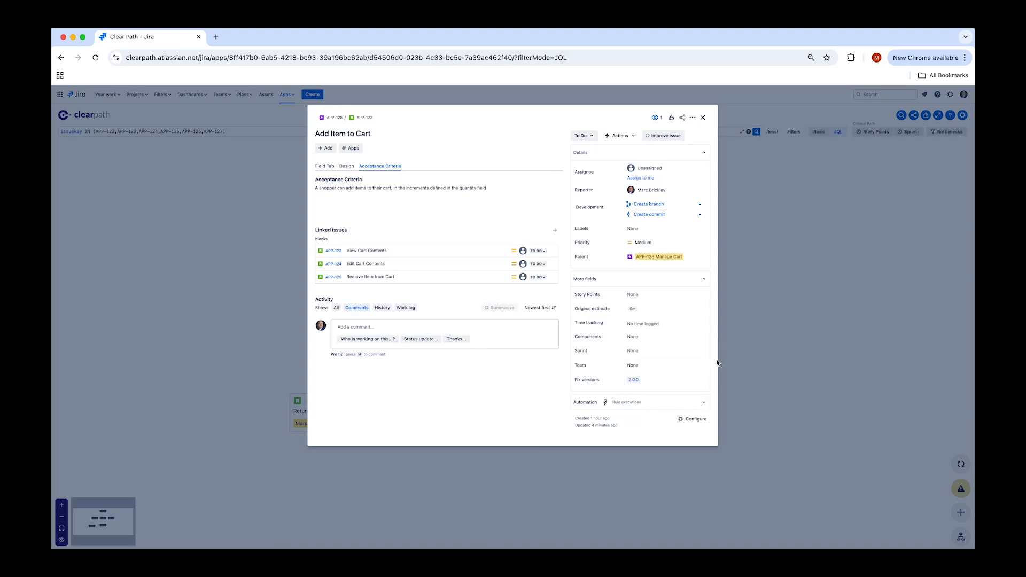
left_click(703, 117)
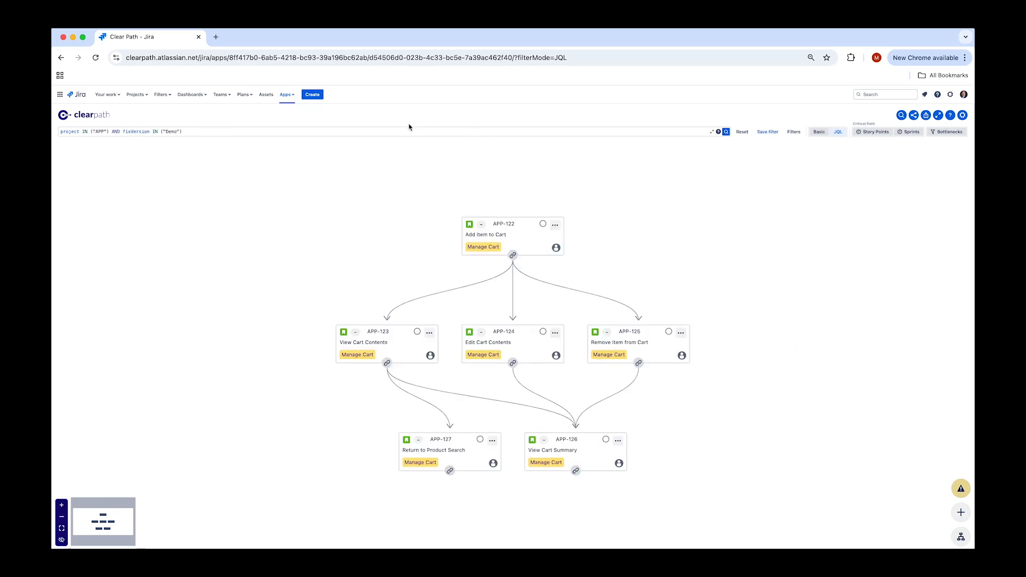
Step: Save the query for the APP project and the Demo fix version as a filter named Add Cart Epic
left_click(327, 126)
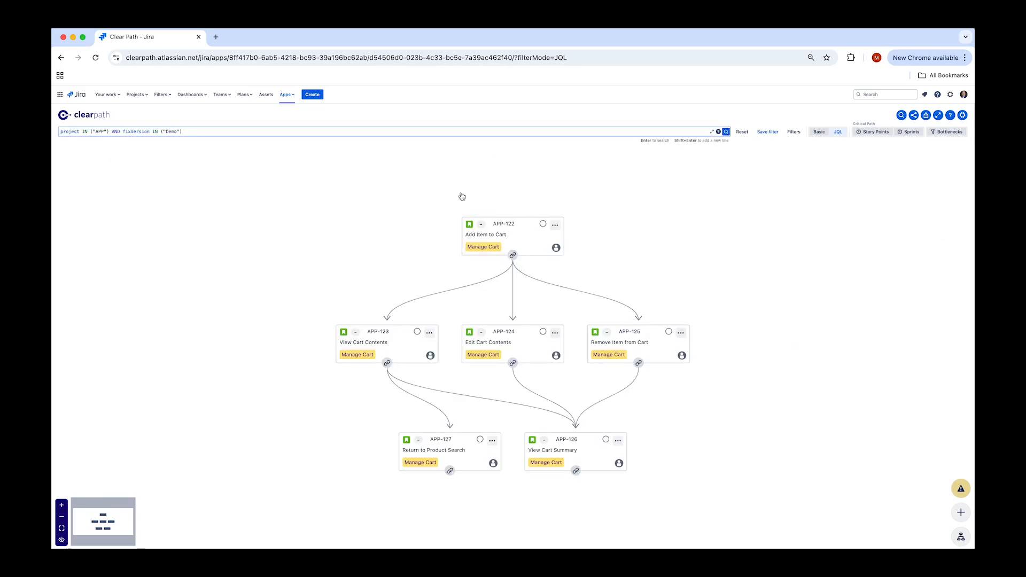
left_click(769, 132)
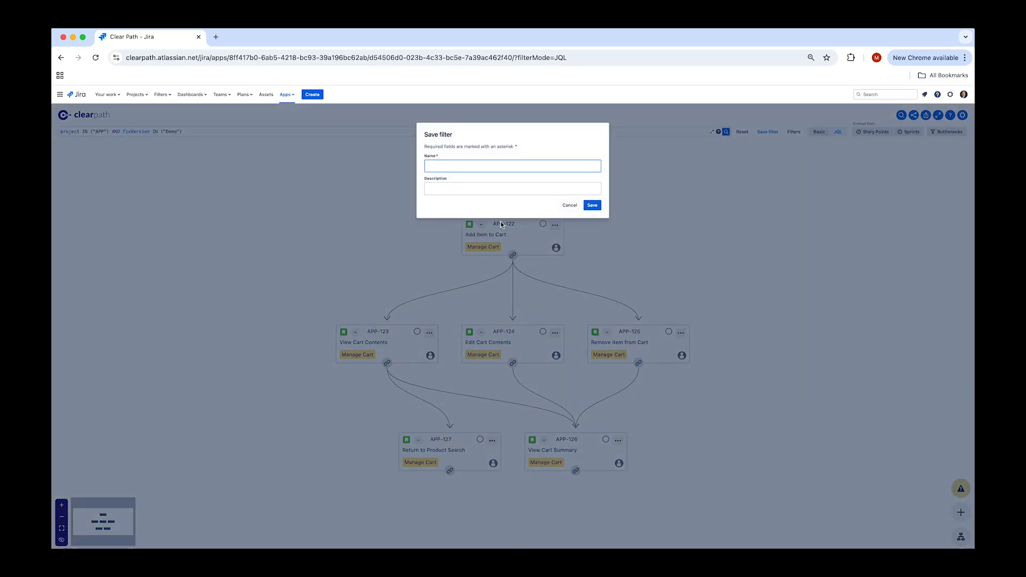
type("Add Cart Epic")
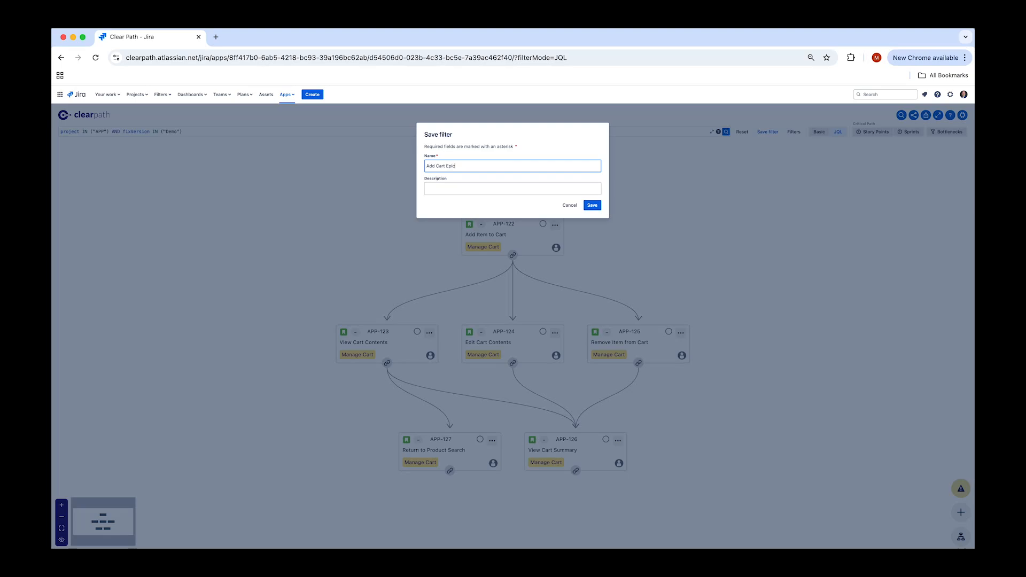
left_click(592, 205)
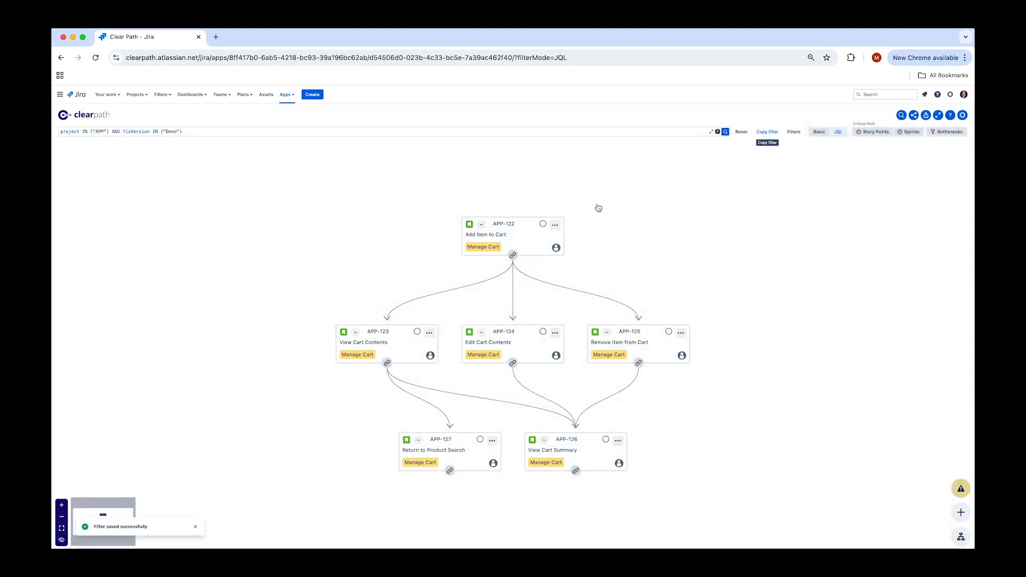
Step: Copy the saved filter under the name Demo Fix Version
left_click(767, 133)
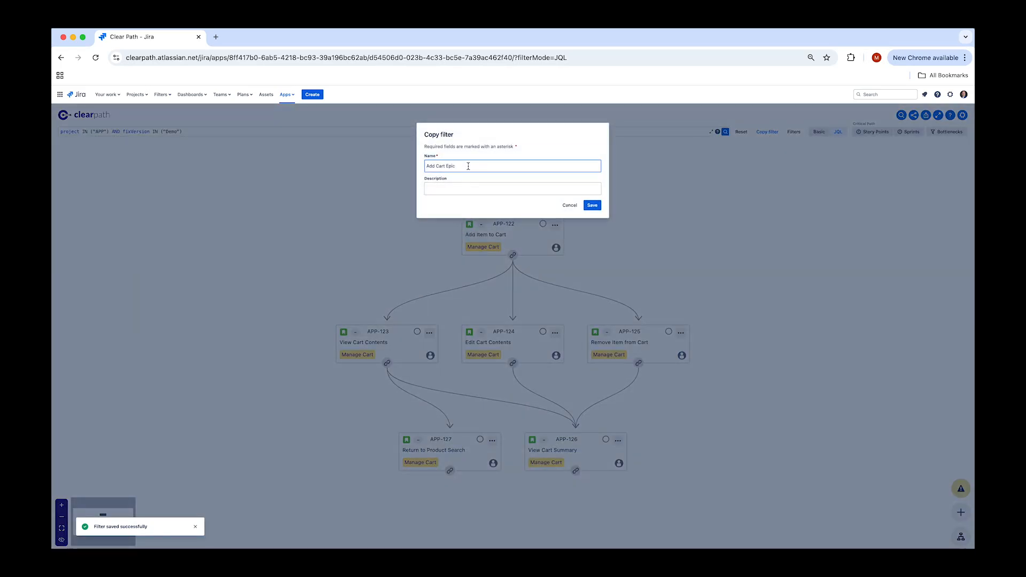
triple_click(469, 166)
type("Demo R")
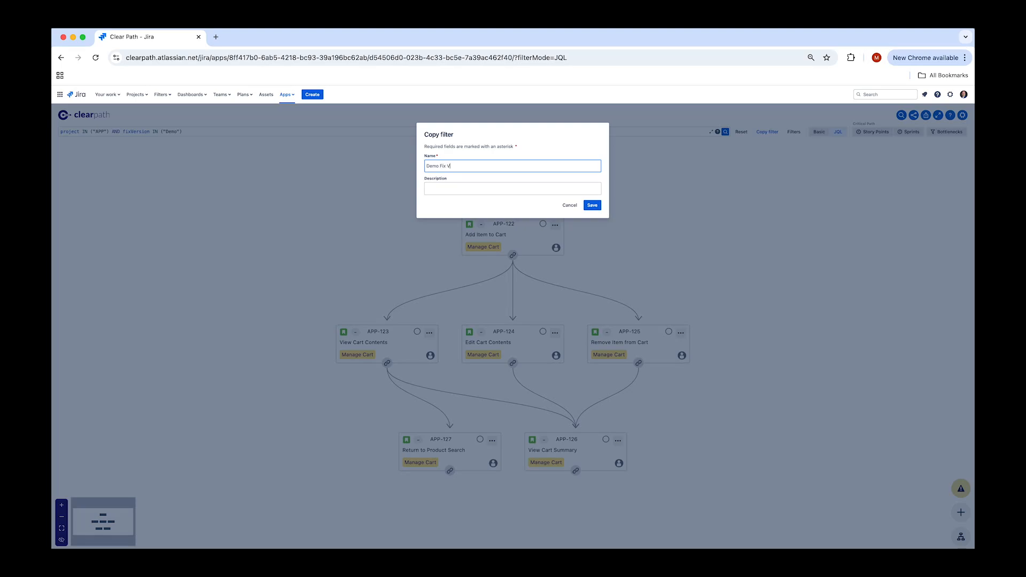
left_click(591, 206)
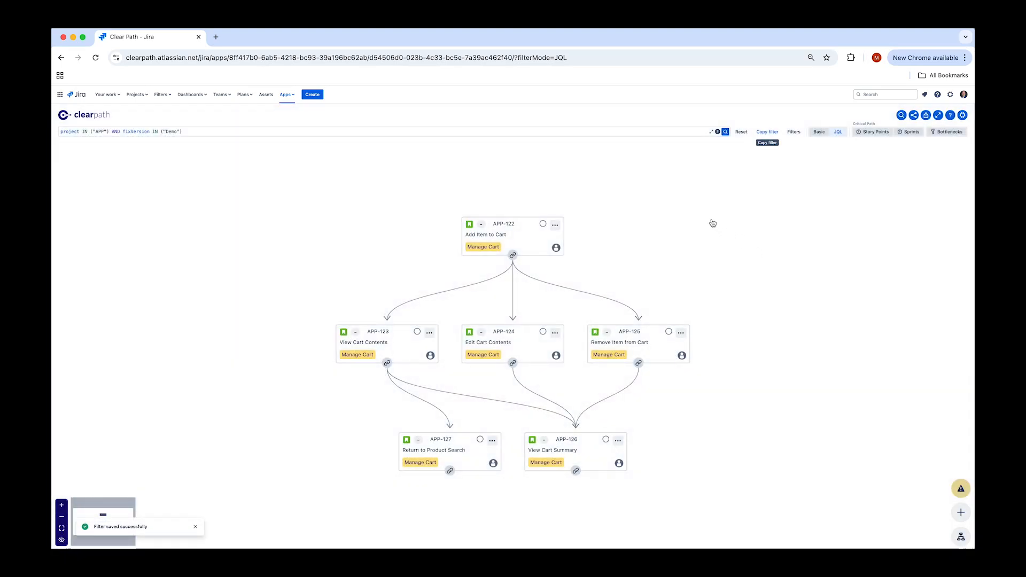
Step: Reload Clear Path with an empty JQL search and load the saved Add Cart Epic filter
left_click(287, 95)
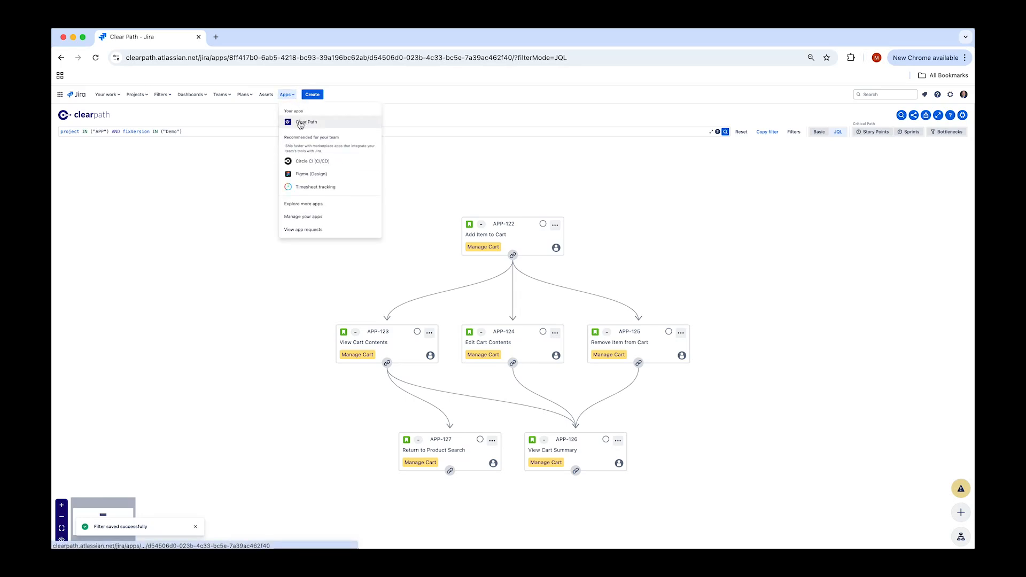
left_click(206, 116)
left_click(97, 58)
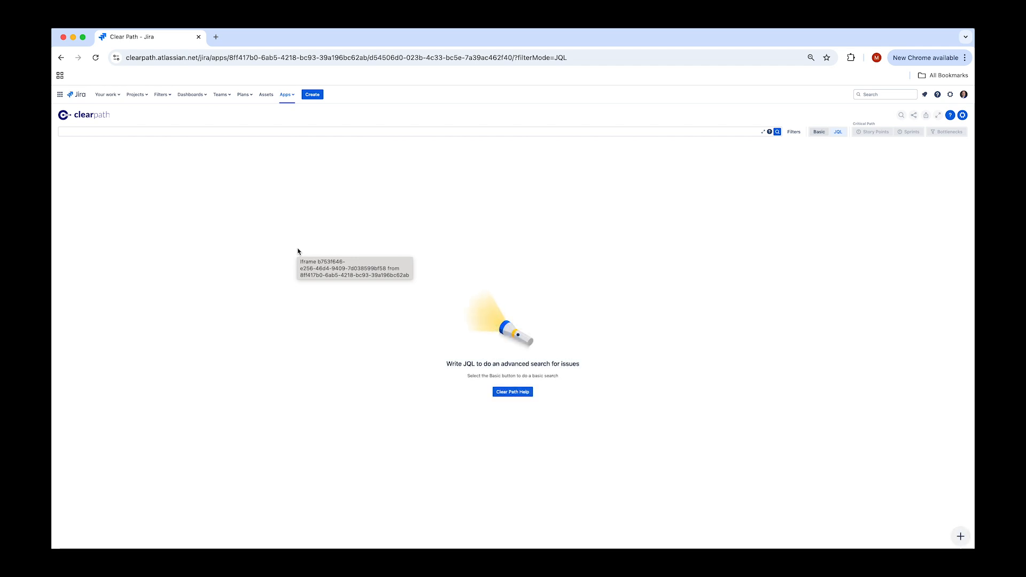
left_click(819, 132)
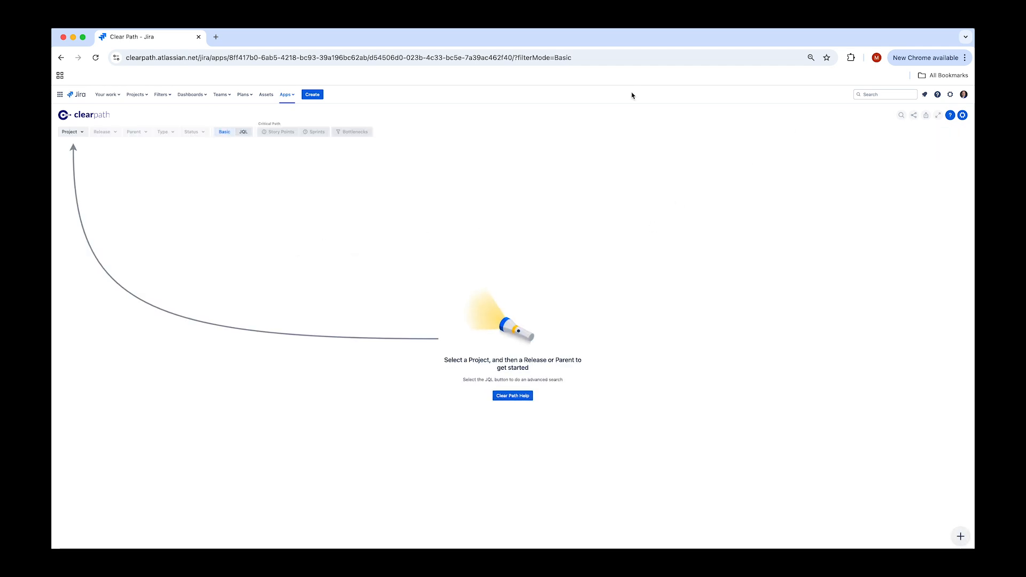
left_click(244, 132)
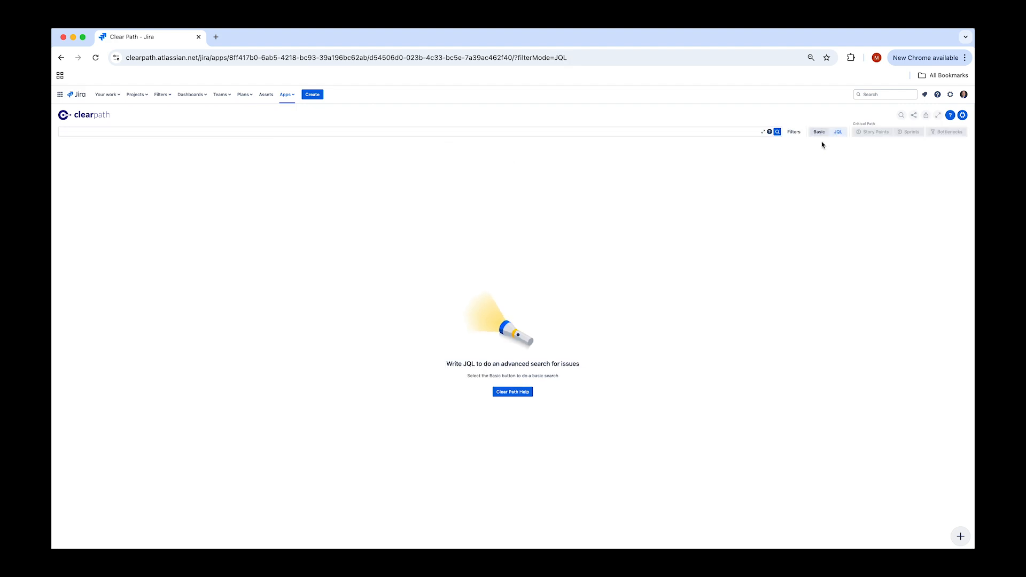
left_click(795, 134)
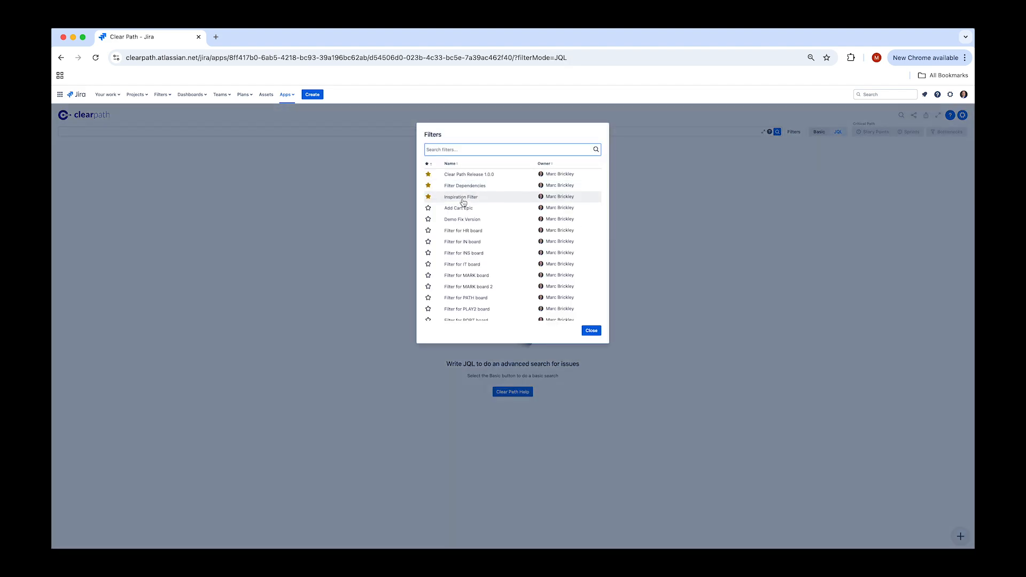
left_click(457, 211)
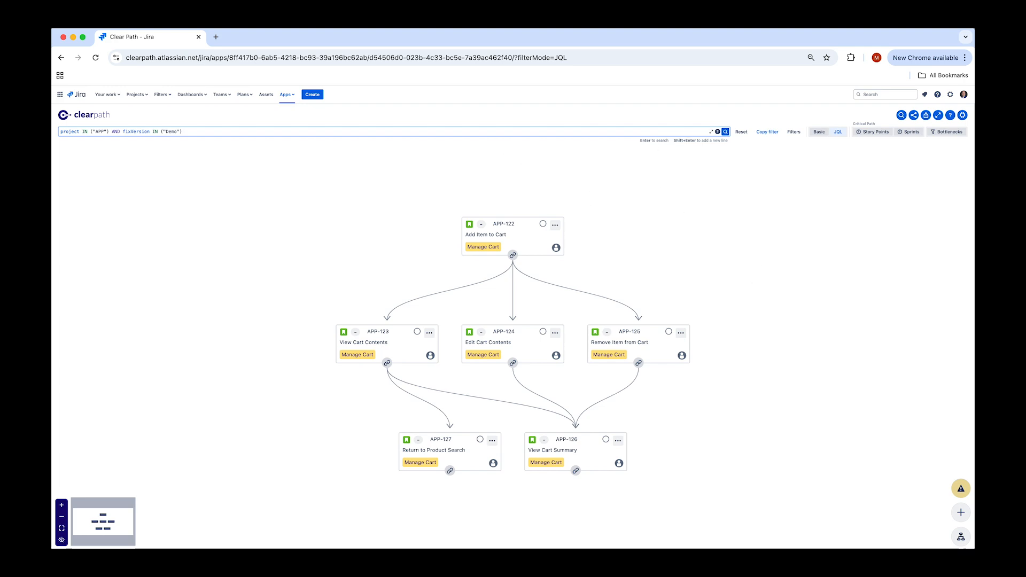
Step: Switch to the basic search and filter the canvas by the App Dev (APP) project and the Demo (APP) release
key("super+equal")
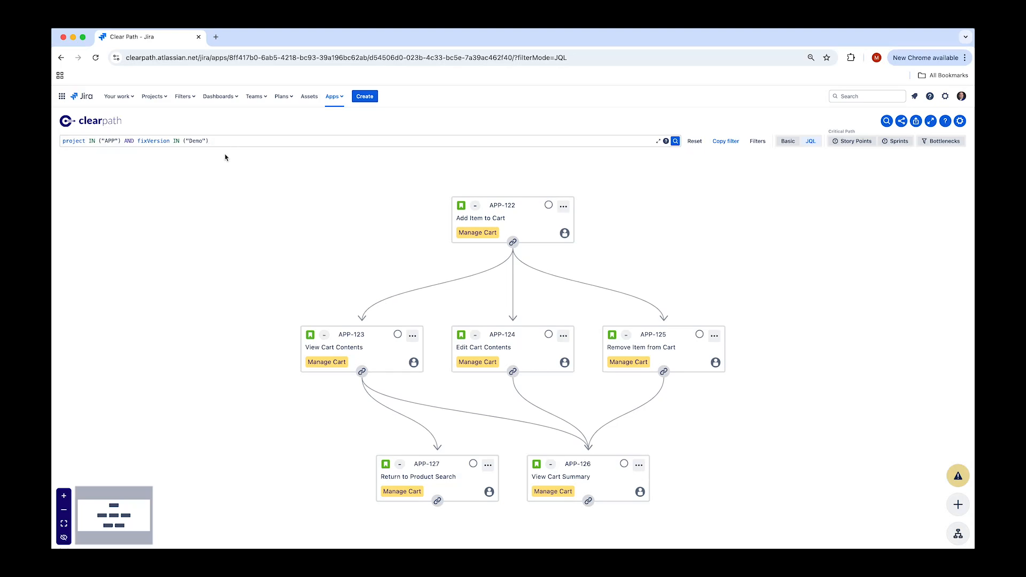
left_click(788, 142)
left_click(601, 174)
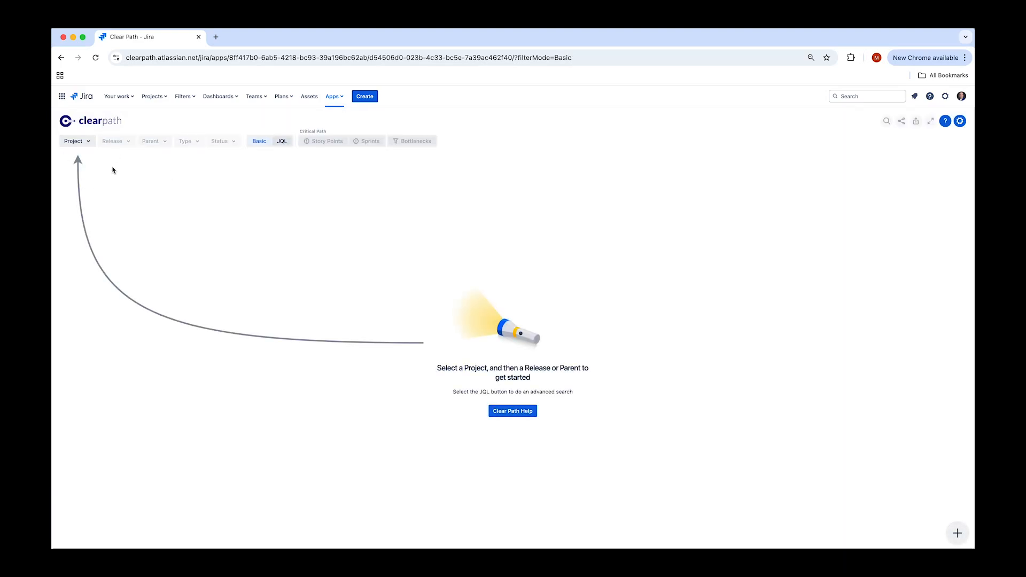
left_click(88, 143)
left_click(84, 194)
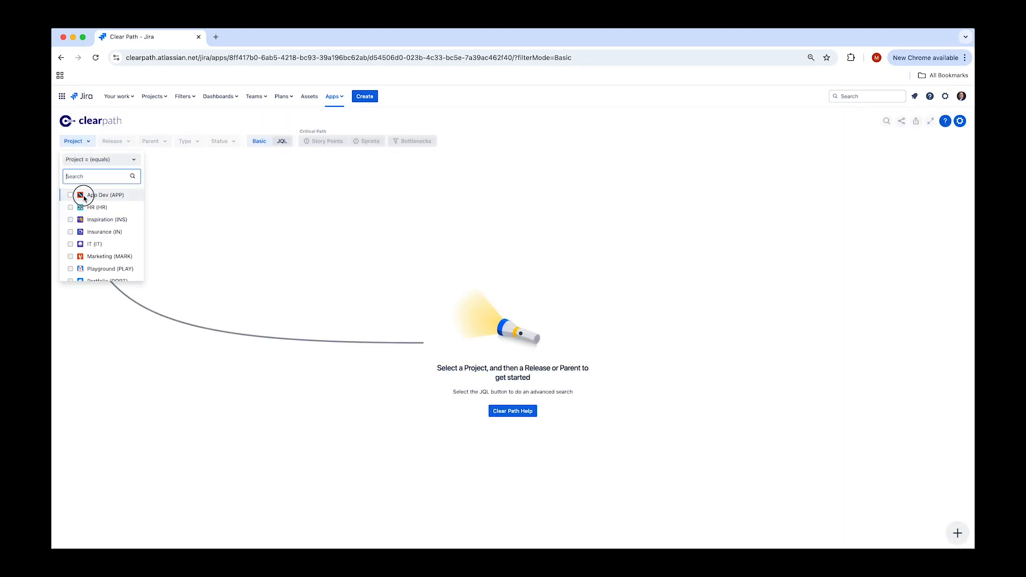
left_click(147, 128)
left_click(144, 145)
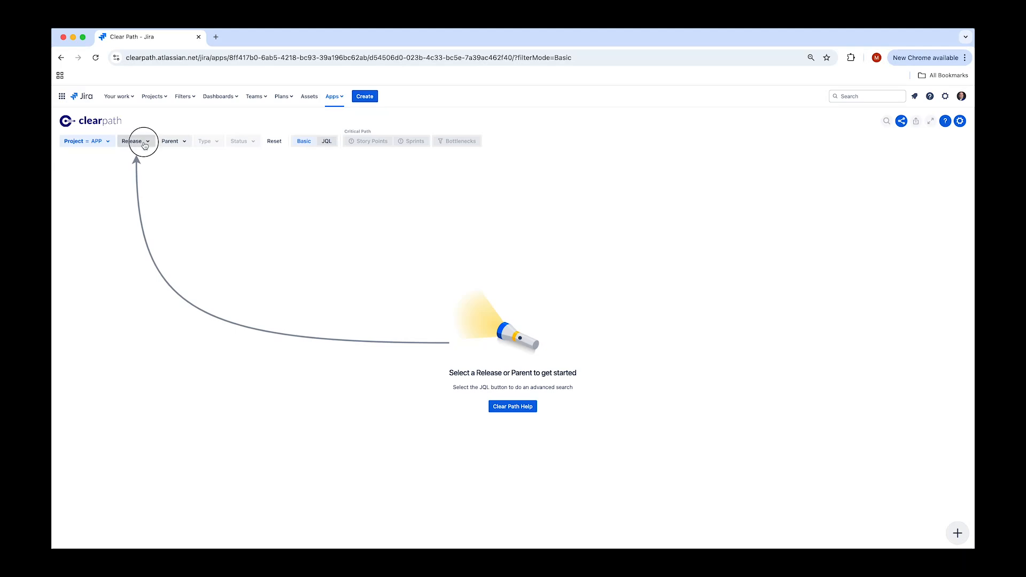
left_click(139, 229)
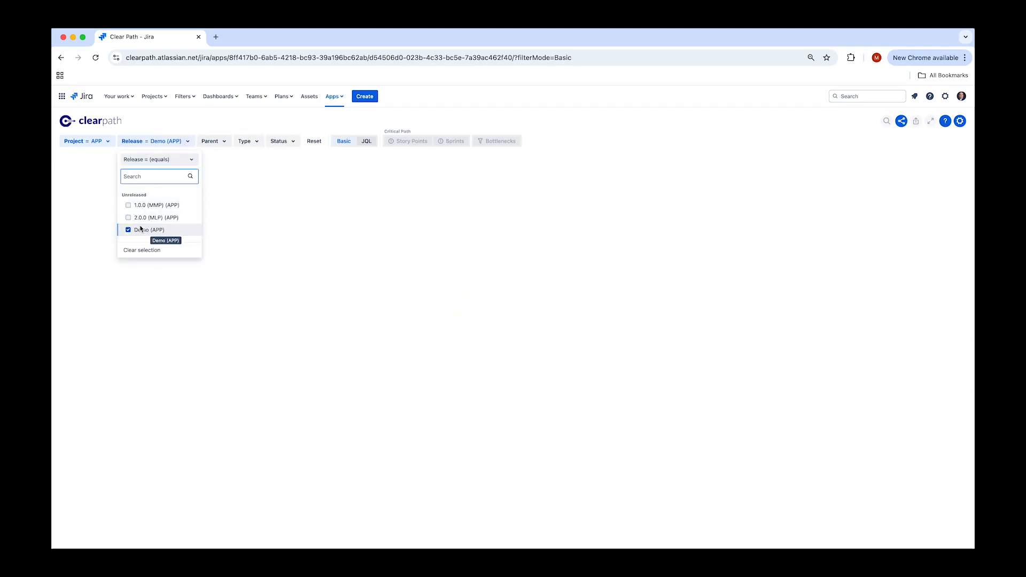
left_click(164, 116)
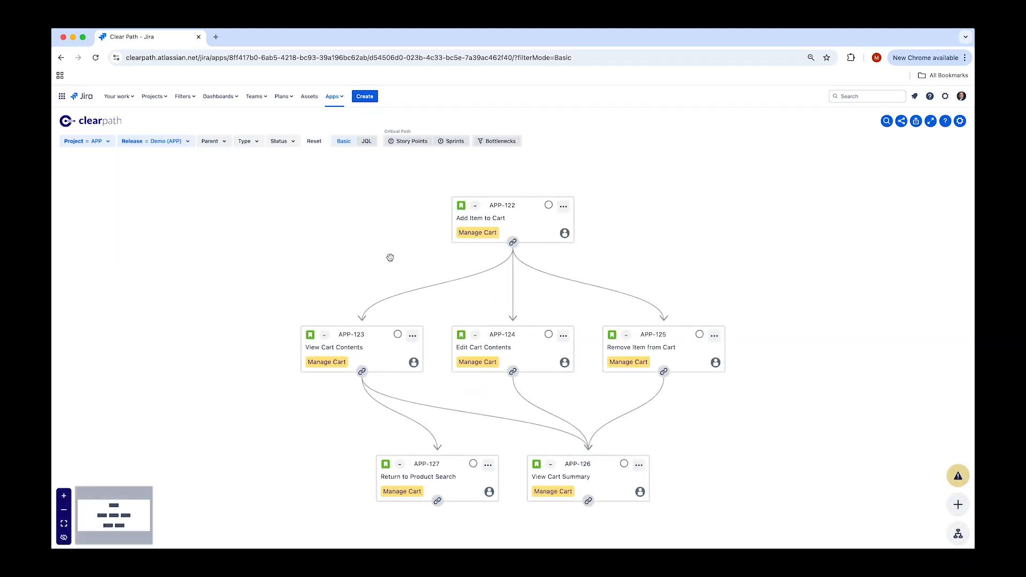
Step: Clear the Demo release filter and filter the canvas by the parent Manage Cart (APP-128)
left_click(187, 141)
left_click(167, 247)
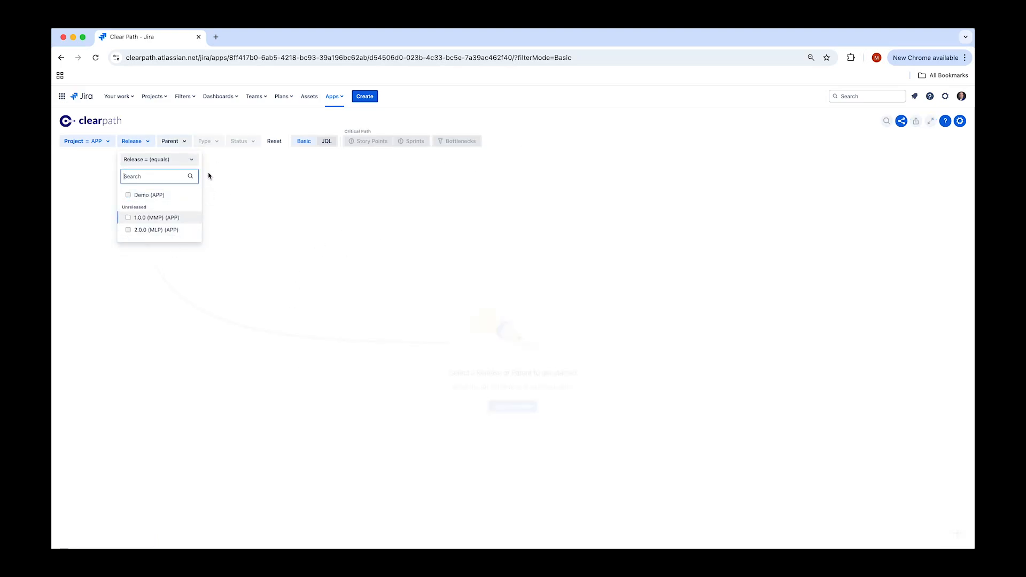
left_click(172, 141)
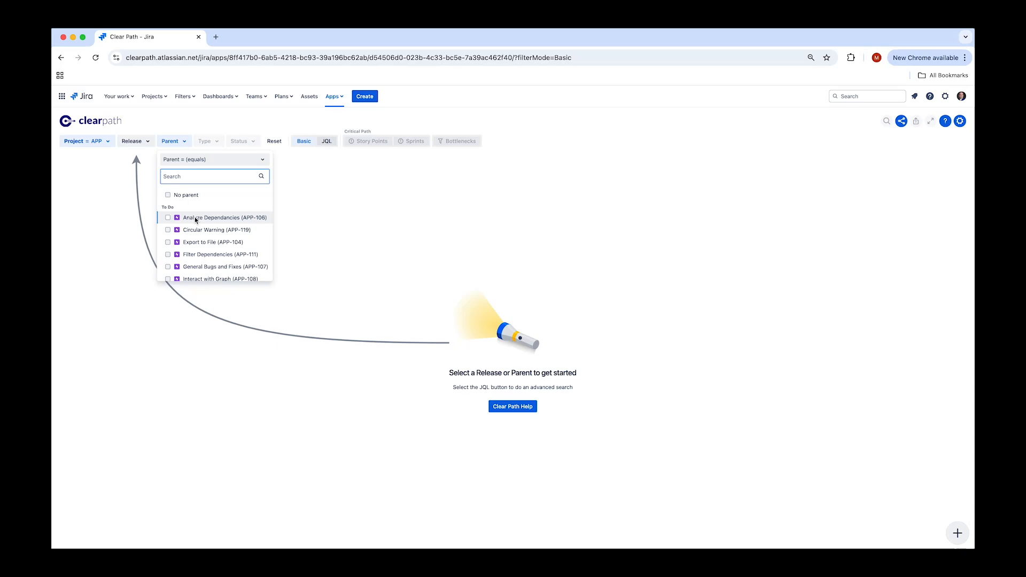
type("cart")
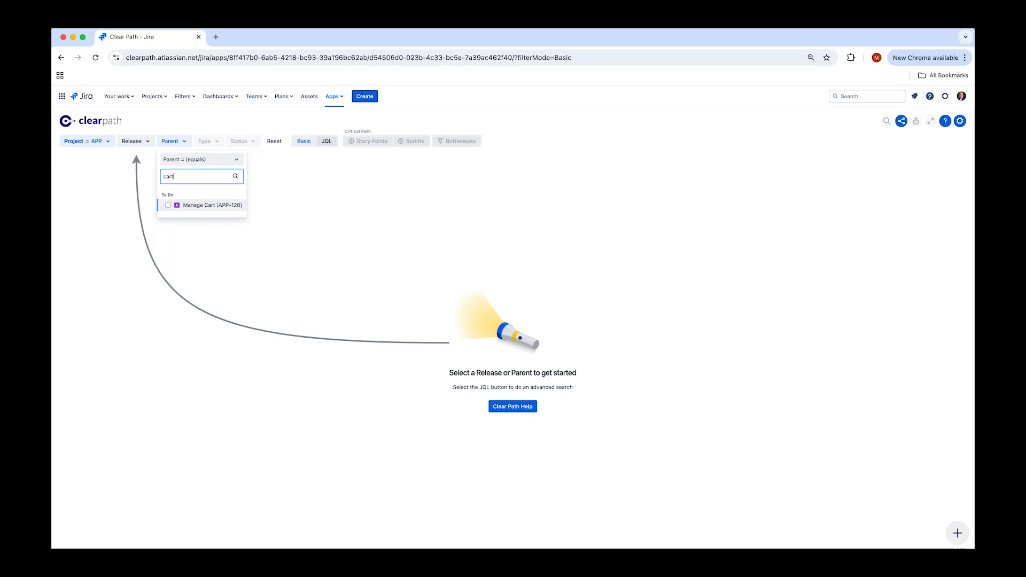
left_click(194, 205)
left_click(252, 126)
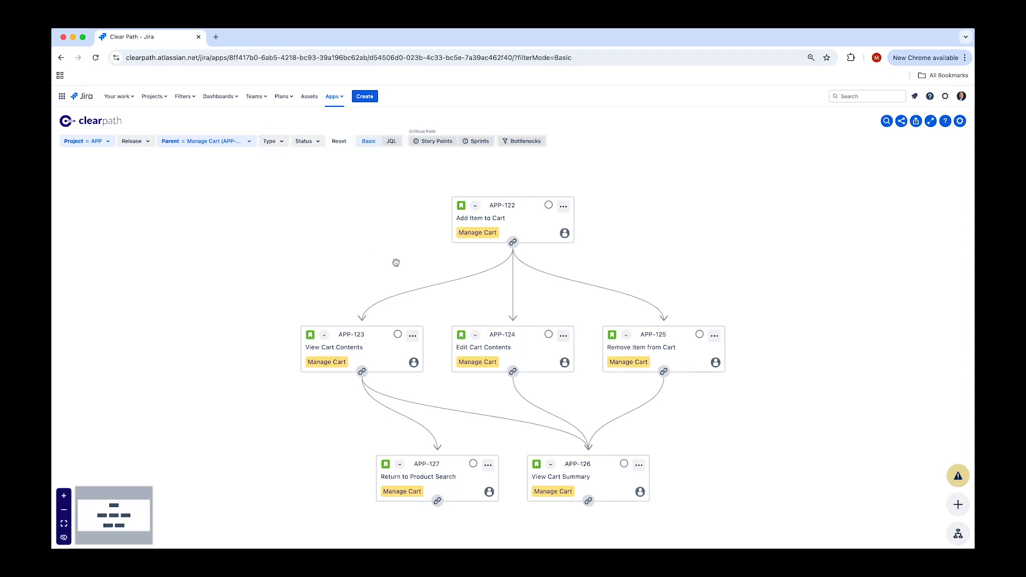
Step: Replace the parent filter with the 1.0.0 (MMP) (APP) release and the Story type
left_click(251, 143)
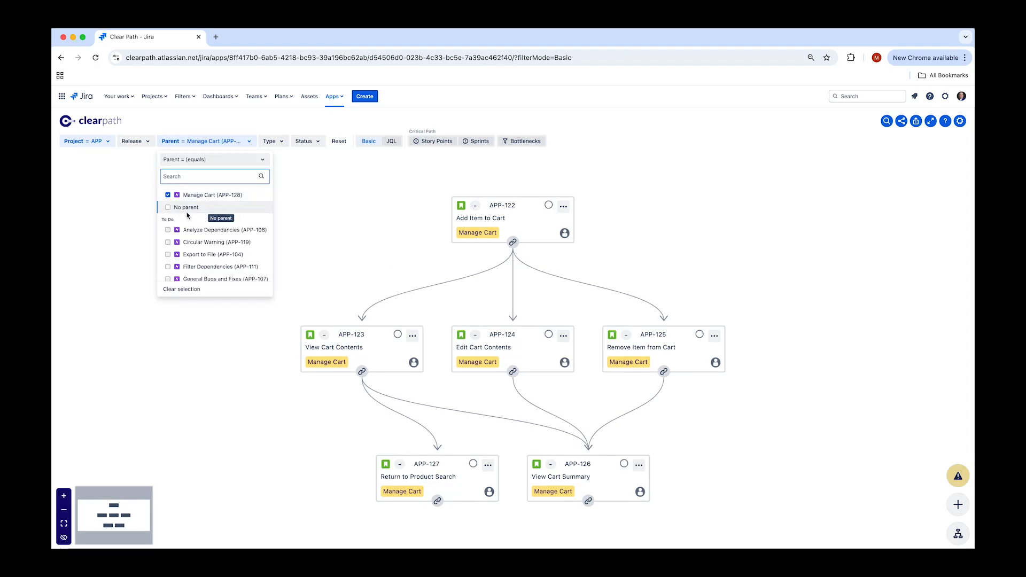
left_click(337, 202)
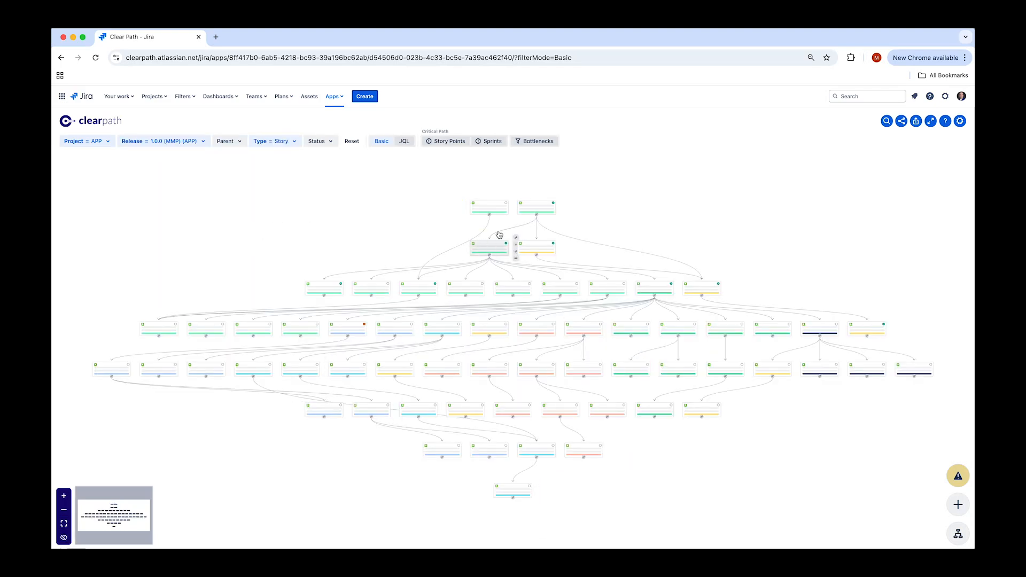
scroll(507, 226, "up", 5)
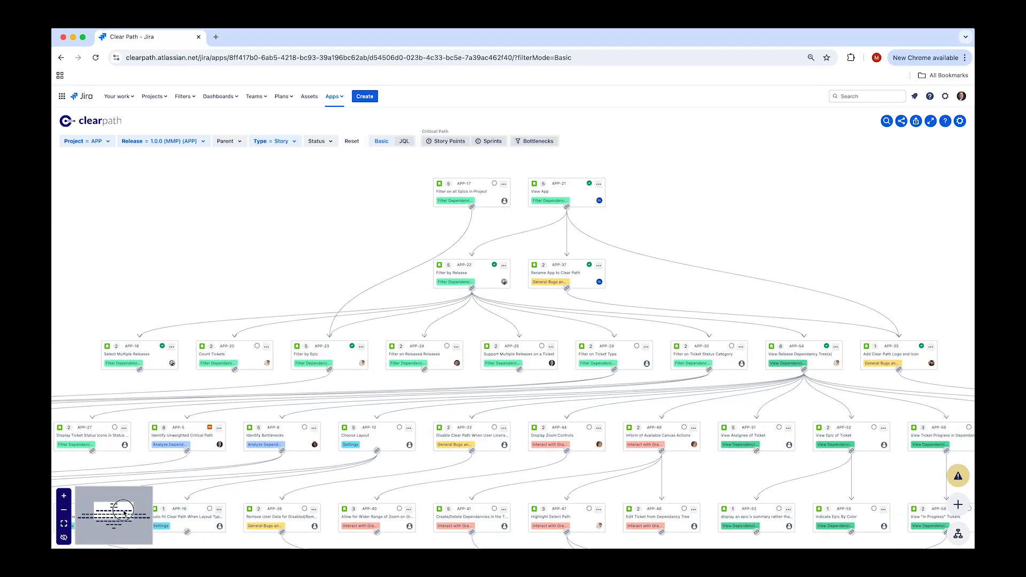
left_click_drag(123, 514, 132, 521)
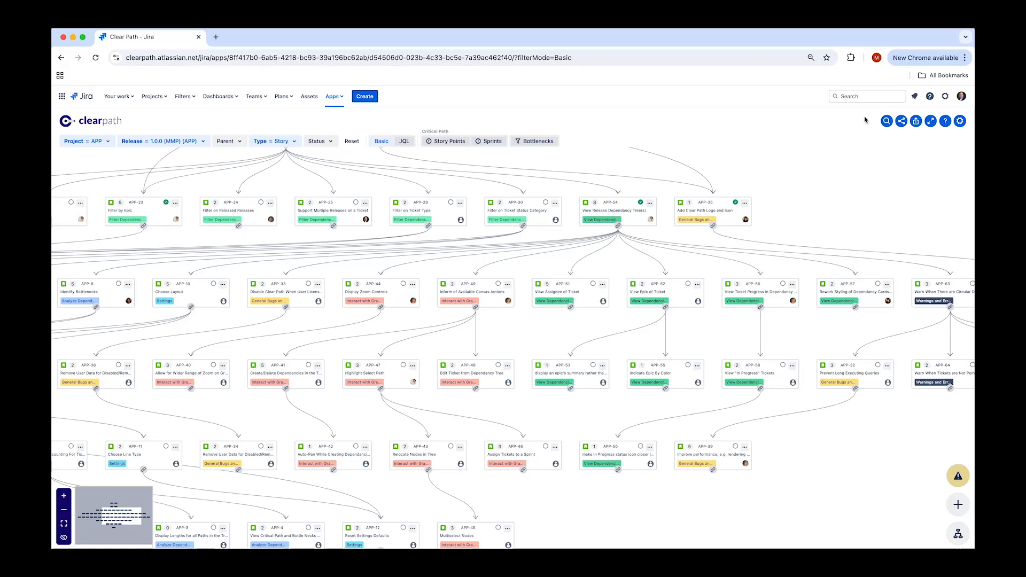
Step: Search the canvas issues for key APP-7 and locate View Critical Path Accounting For Ticket Progress in the tree
left_click(887, 121)
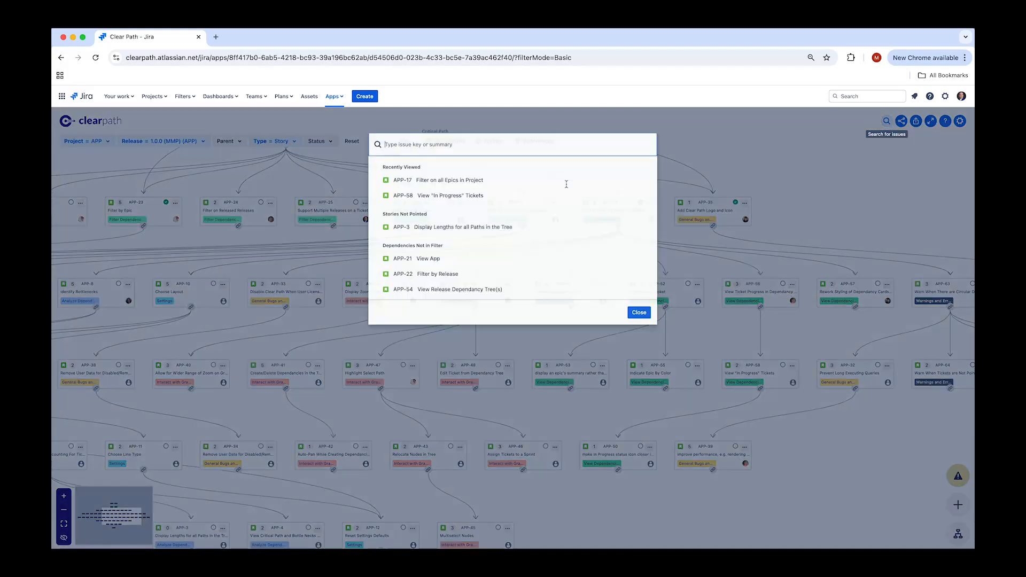
type("APp-7")
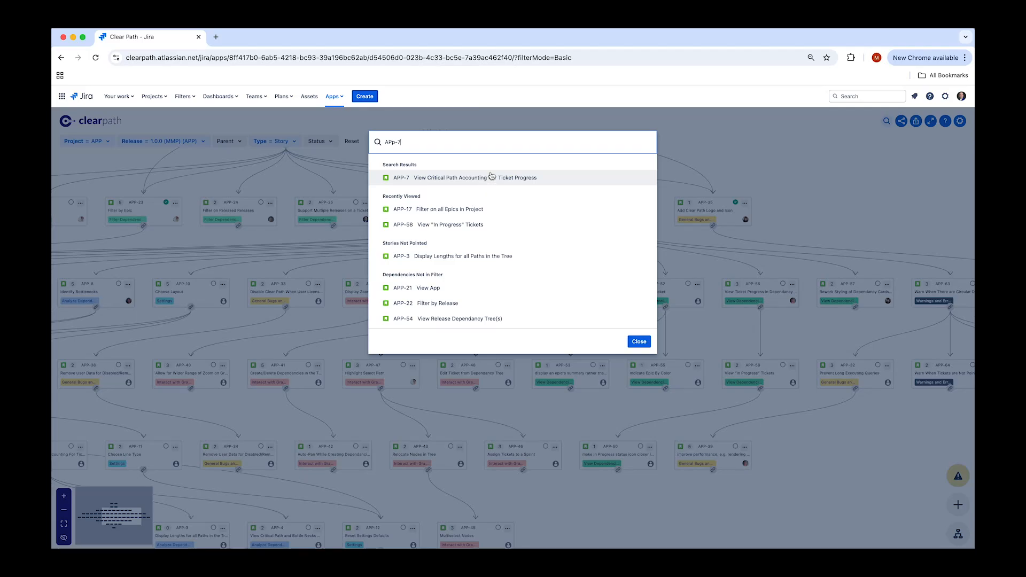
left_click(491, 178)
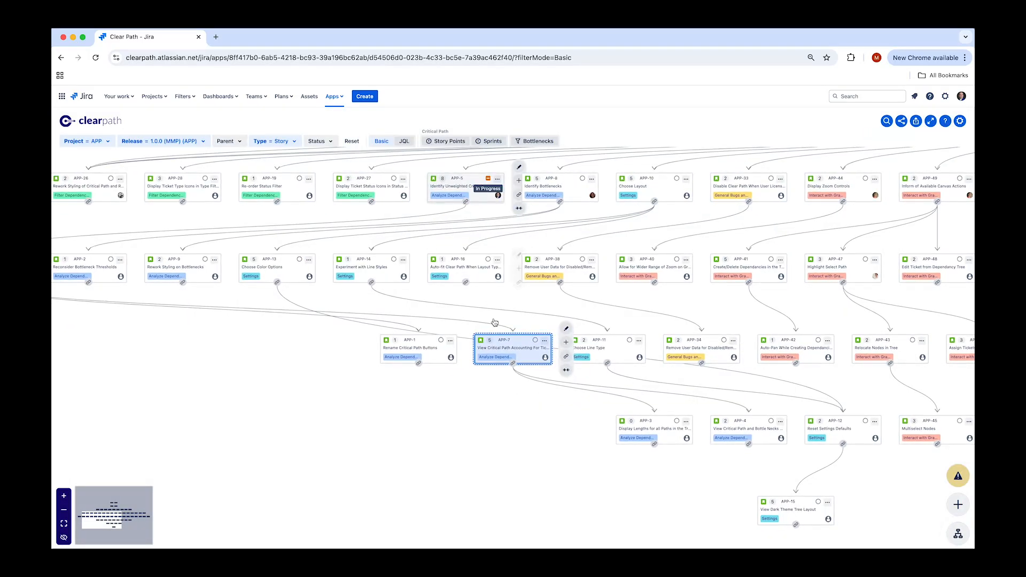
scroll(508, 361, "up", 5)
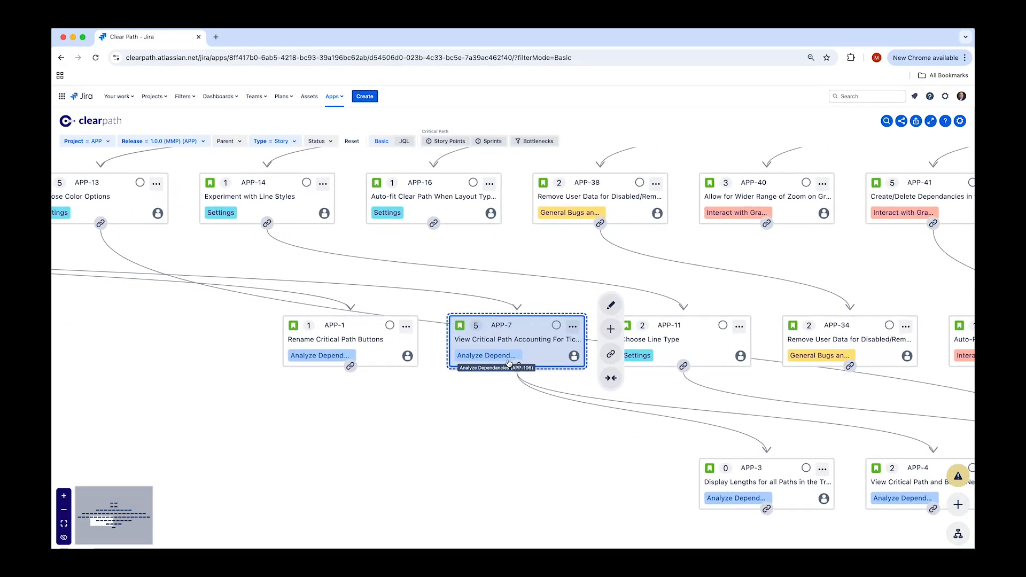
Step: Search the issues by the summary word Filter and locate the Filter by Epic story (APP-23), clearing its selection when done
left_click(886, 121)
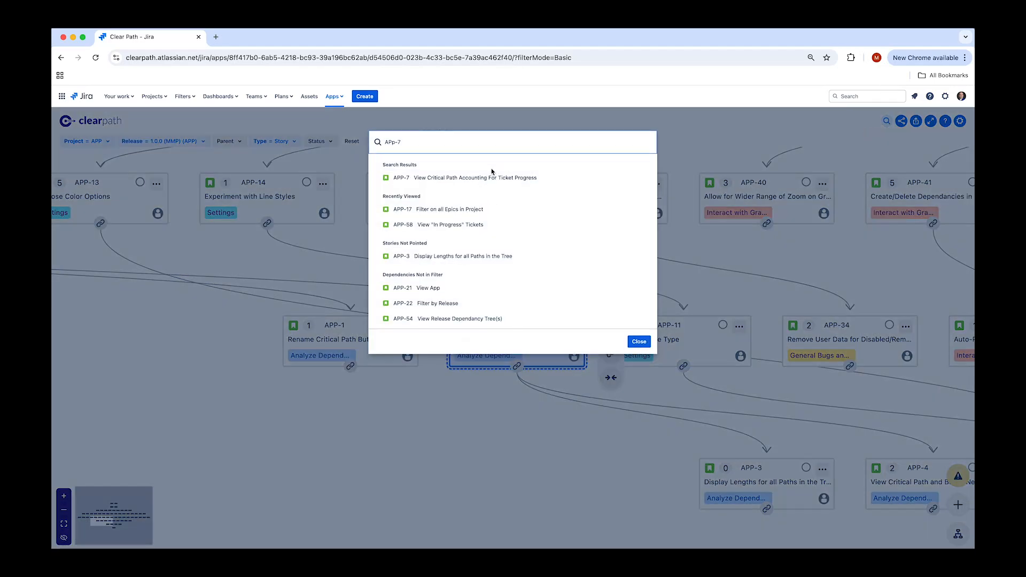
key("BackSpace")
key("BackSpace")
key("BackSpace")
key("BackSpace")
key("BackSpace")
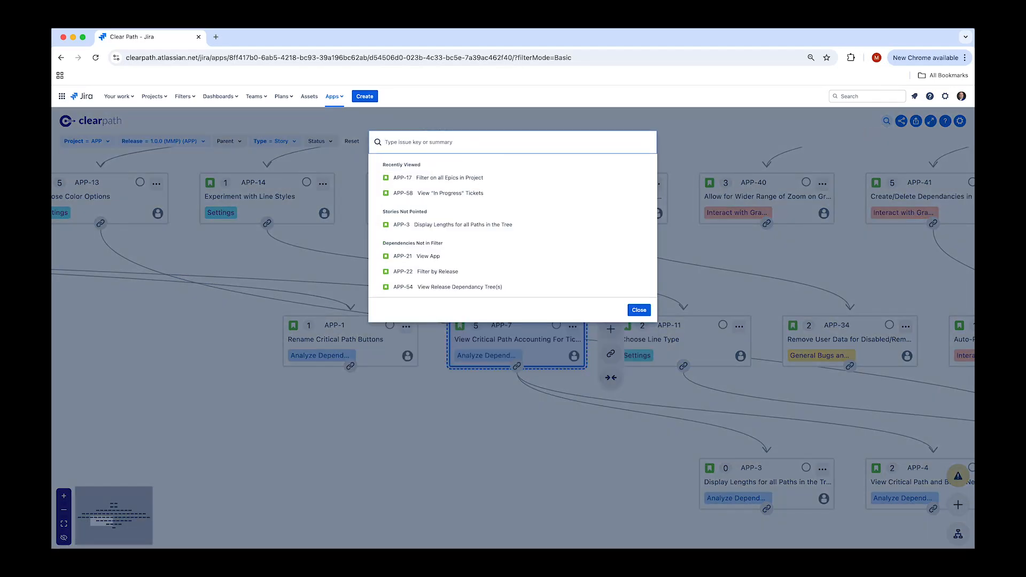
type("Filter")
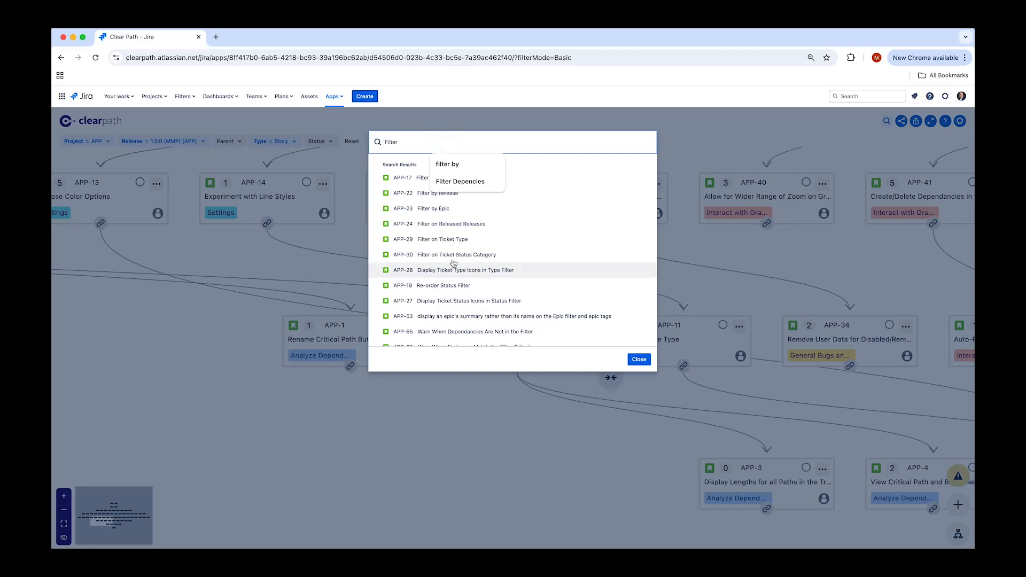
left_click(455, 213)
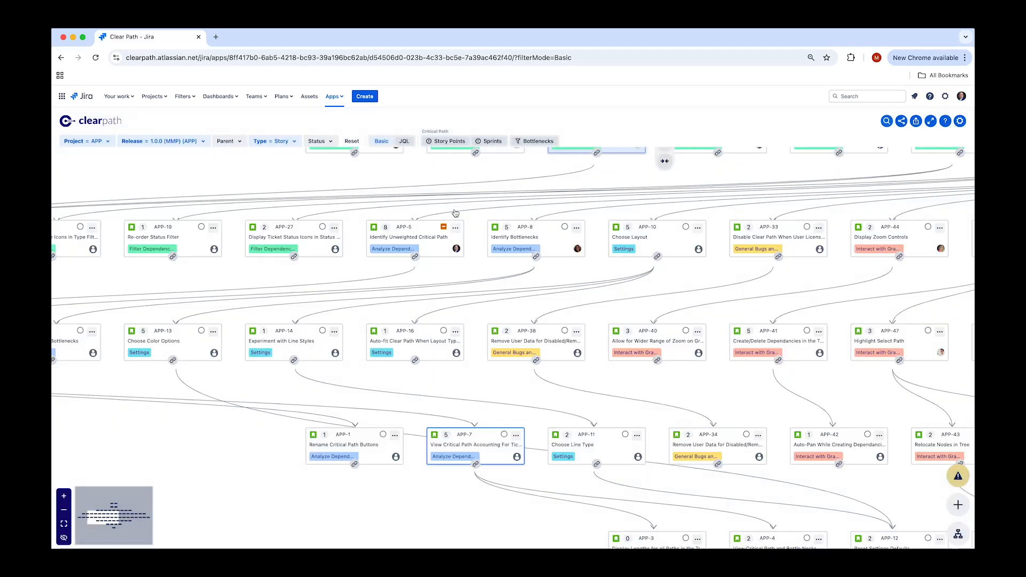
scroll(540, 353, "up", 5)
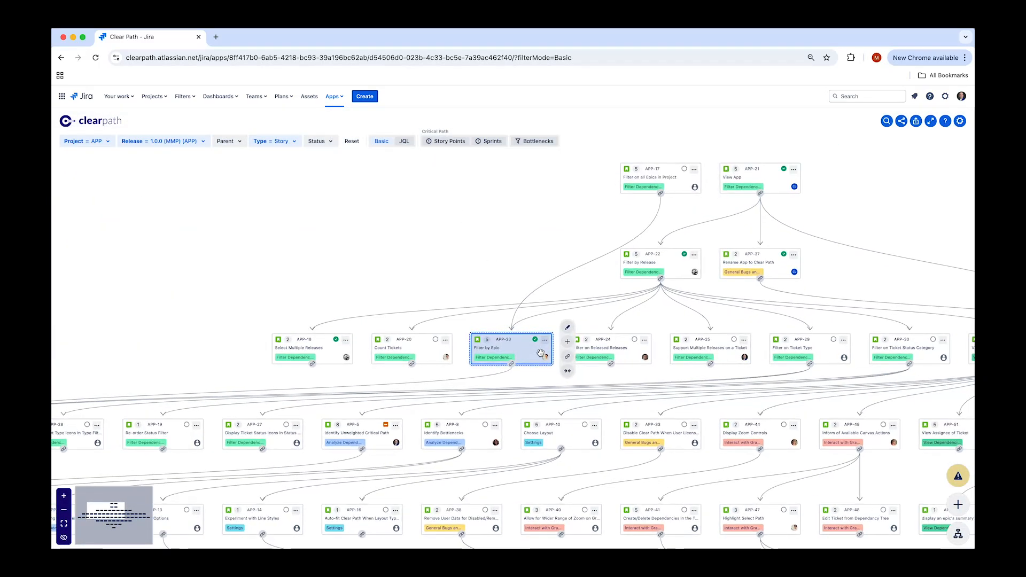
scroll(540, 352, "down", 5)
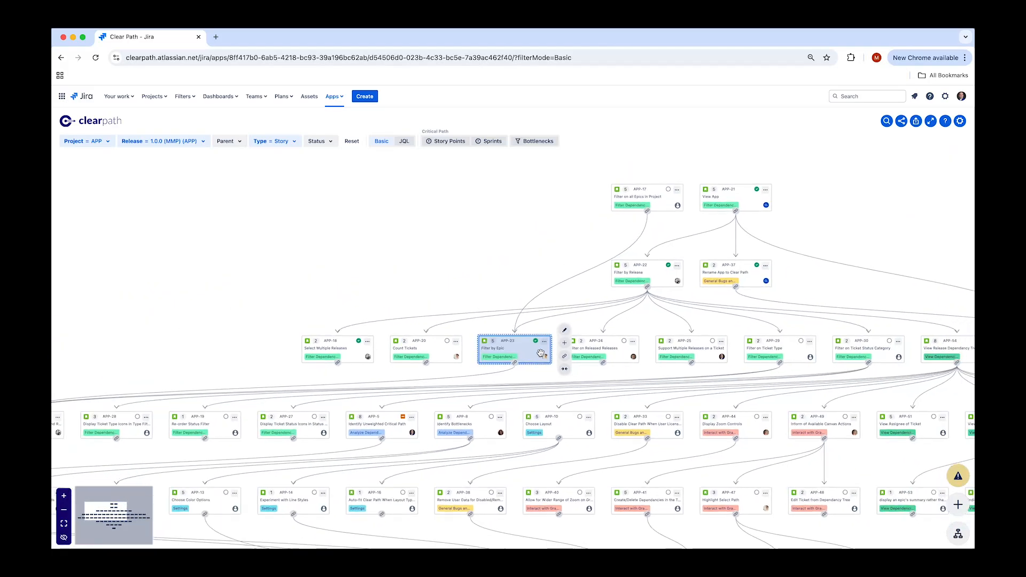
left_click_drag(474, 264, 434, 233)
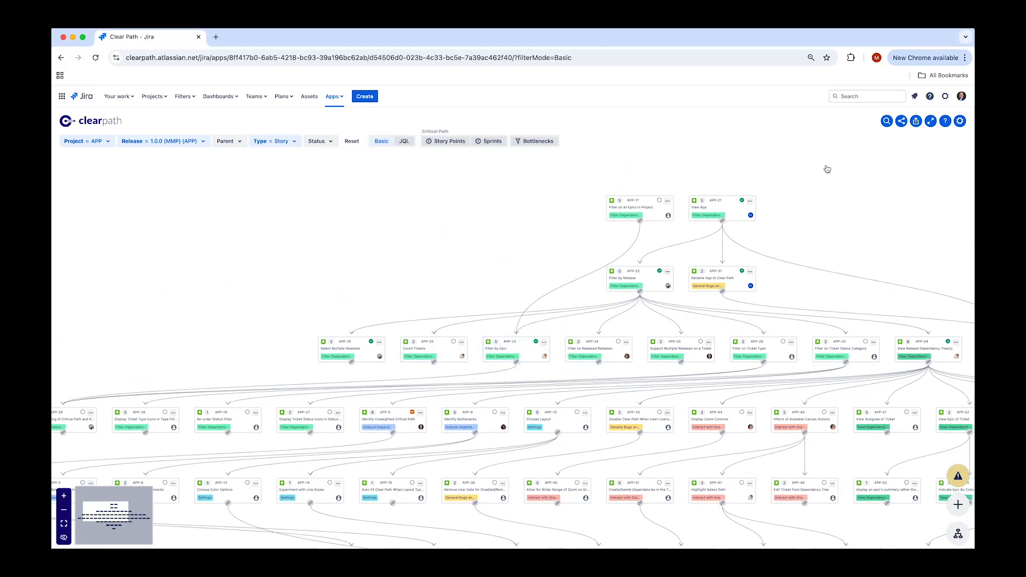
Step: Locate the unpointed story APP-3, Display Lengths for all Paths in the Tree, through the issue search and return to the whole tree
left_click(886, 122)
scroll(454, 250, "down", 3)
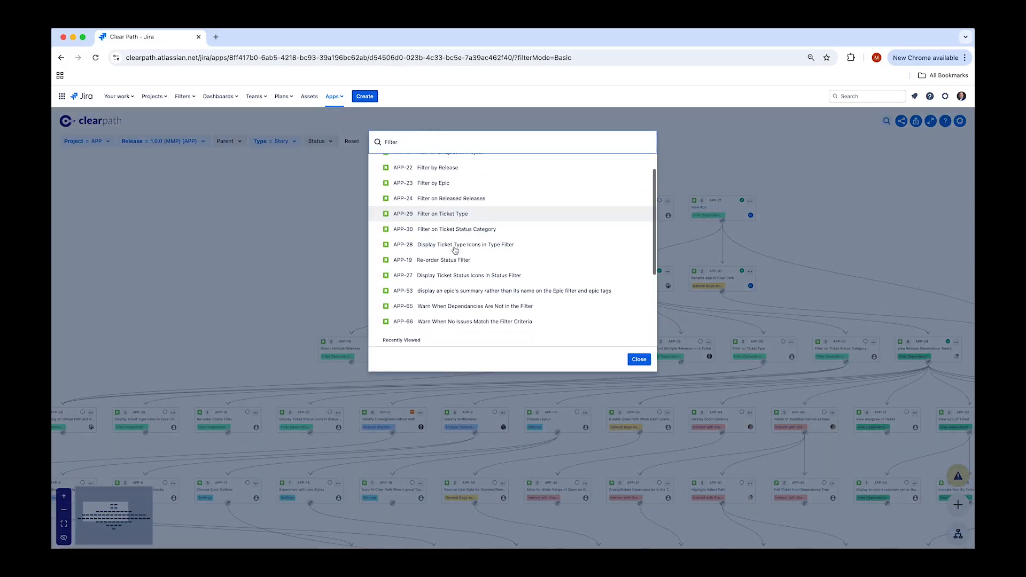
scroll(455, 250, "down", 3)
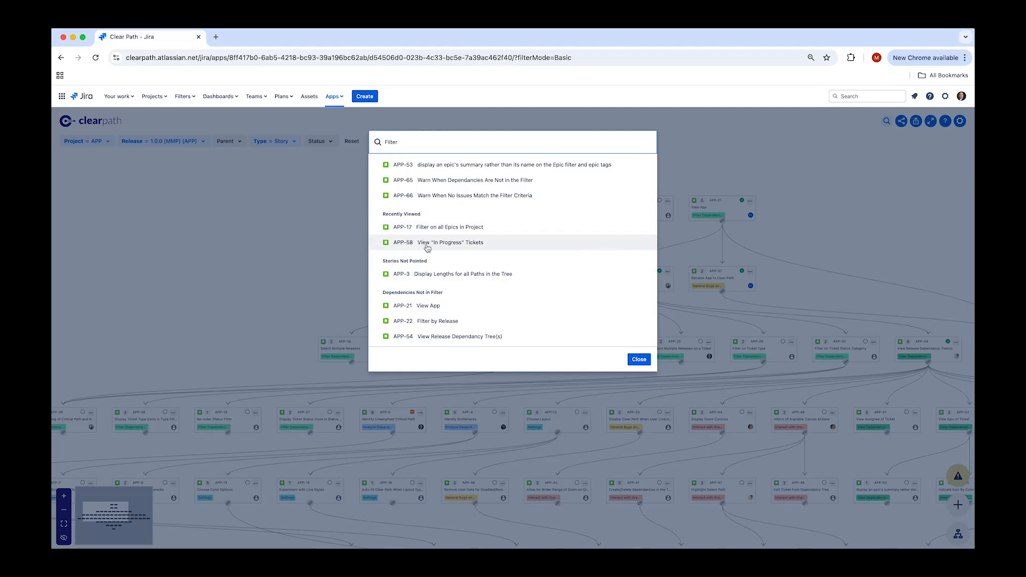
left_click(450, 280)
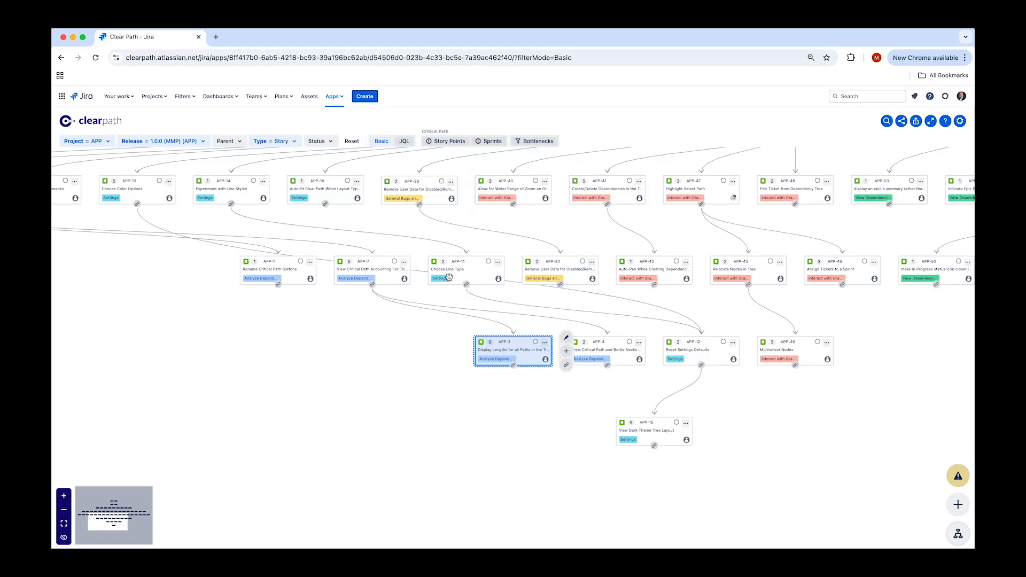
scroll(517, 388, "up", 5)
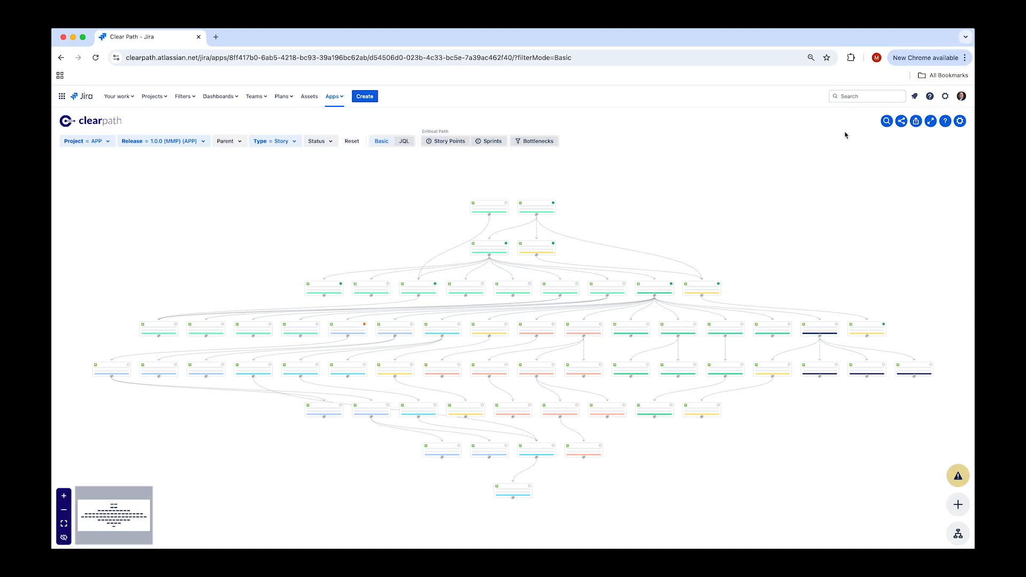
Step: Copy the share link of the filtered dependency tree, export the tree and dismiss the notification
left_click(901, 121)
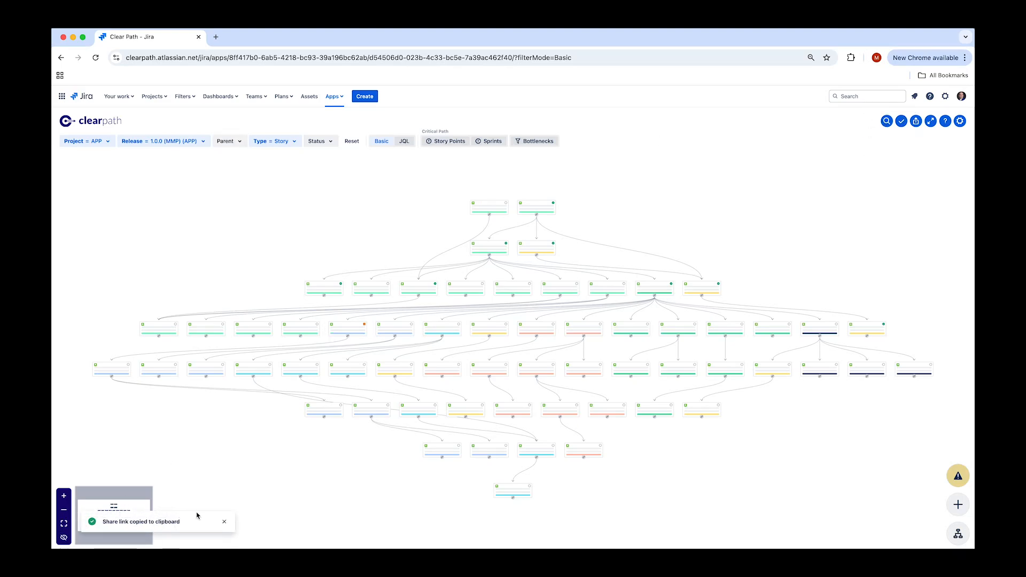
left_click(916, 122)
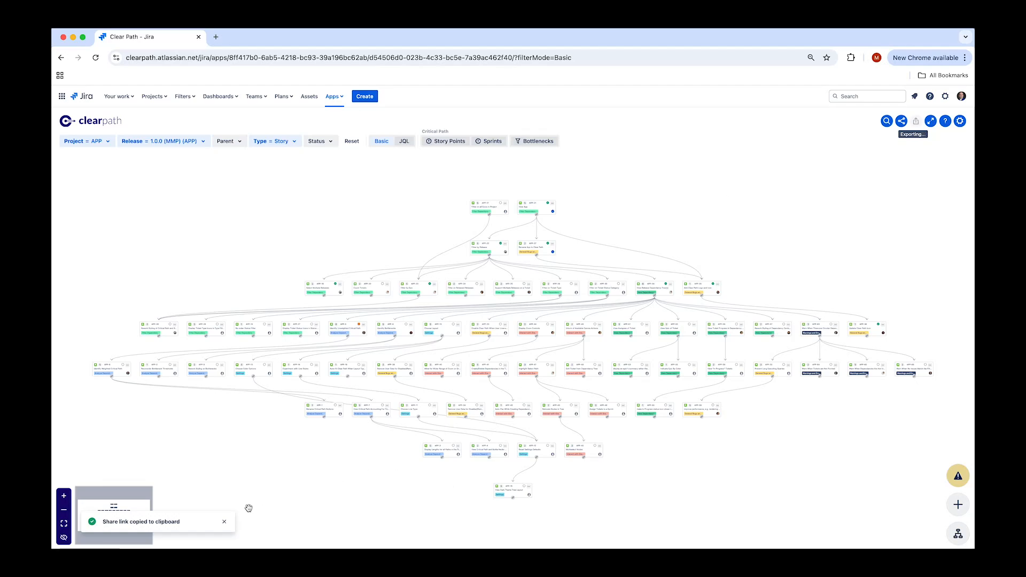
left_click(224, 522)
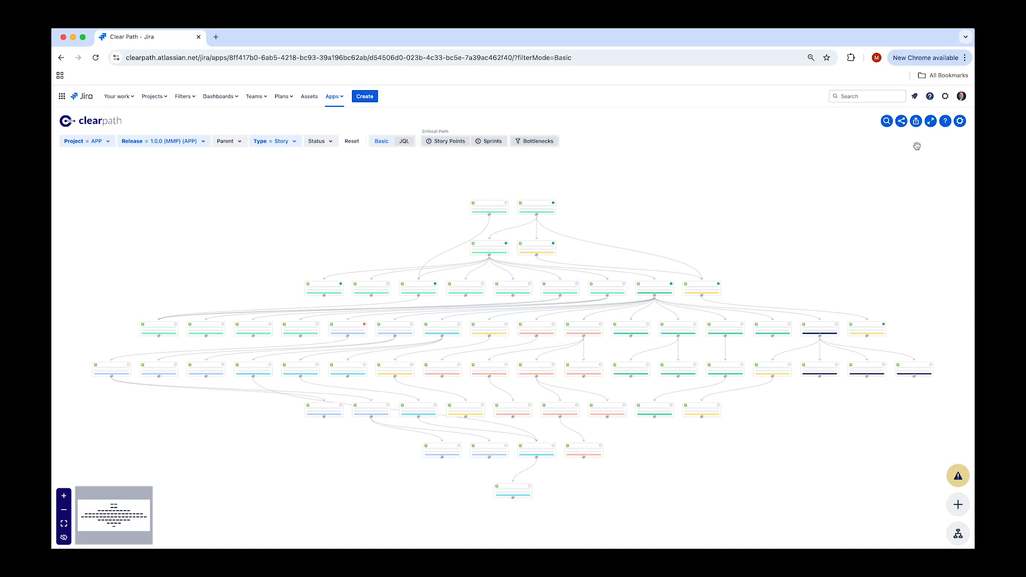
Step: Expand the canvas to full screen, reveal the filter header and collapse it again
left_click(932, 123)
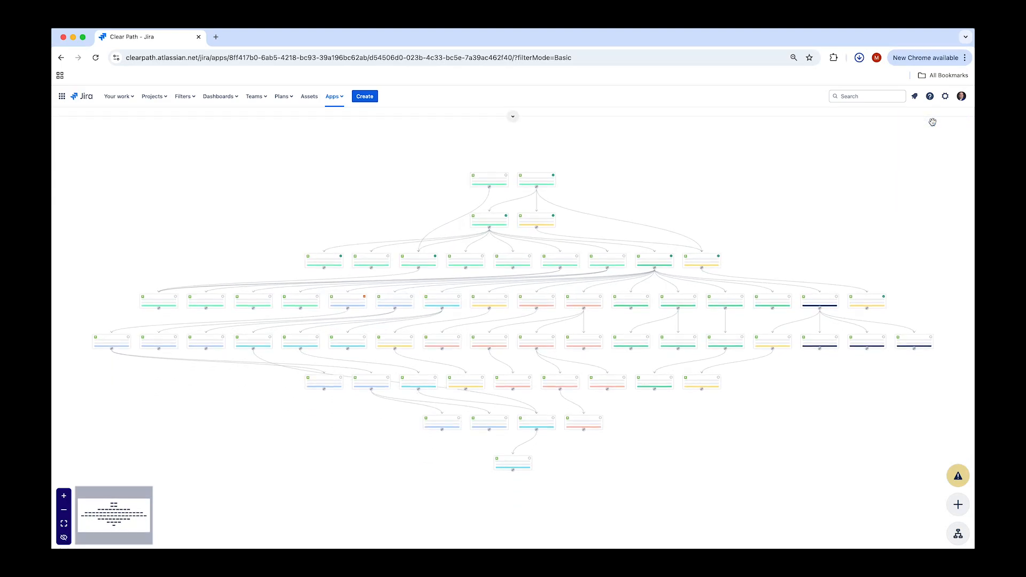
left_click(512, 116)
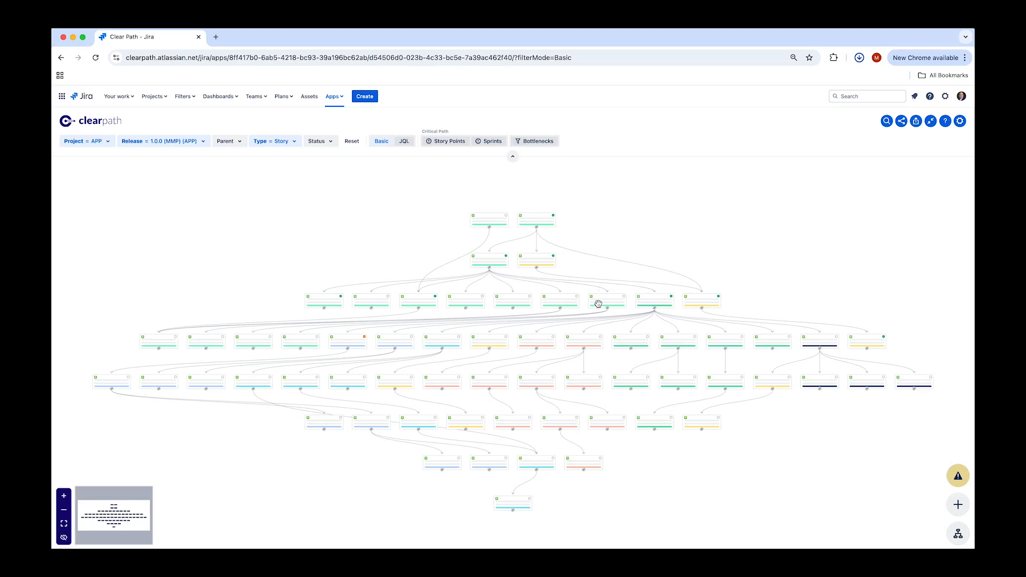
left_click(513, 156)
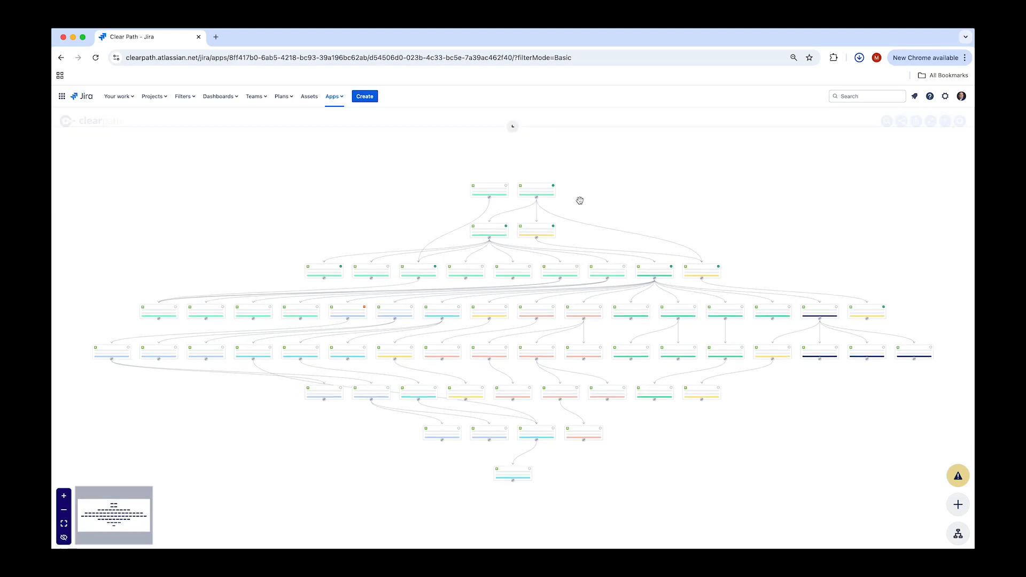
Step: Hide the minimap on the full-screen canvas and bring the filter header back
left_click(65, 537)
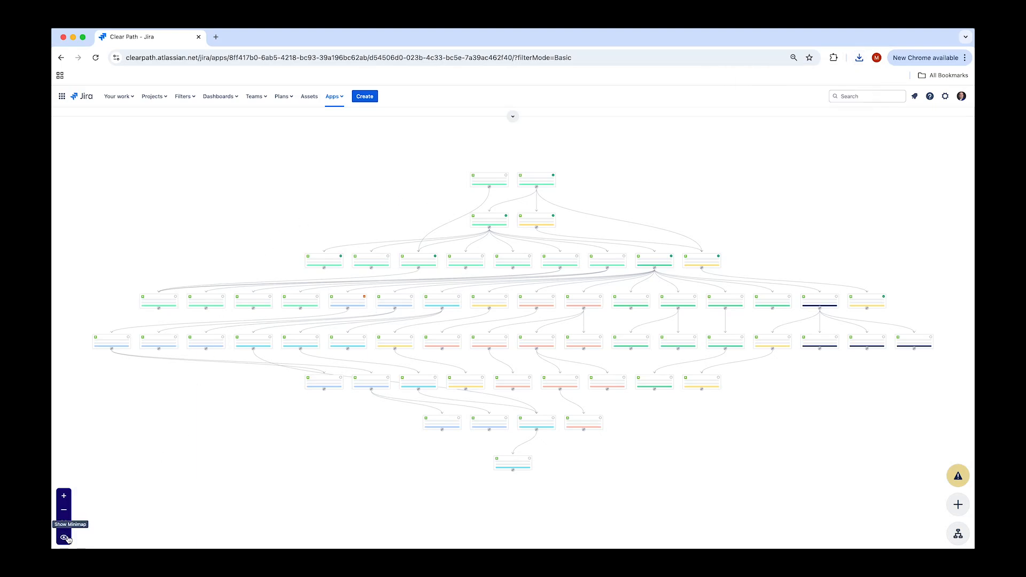
left_click(65, 540)
left_click(64, 538)
left_click(511, 117)
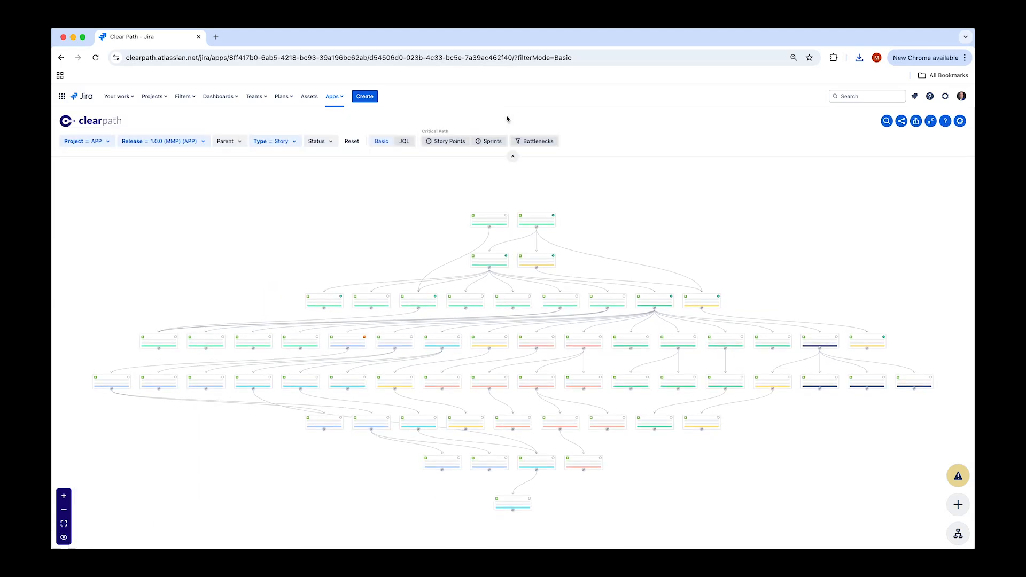
Step: Examine the resources offered in Clear Path Help and close it
left_click(944, 122)
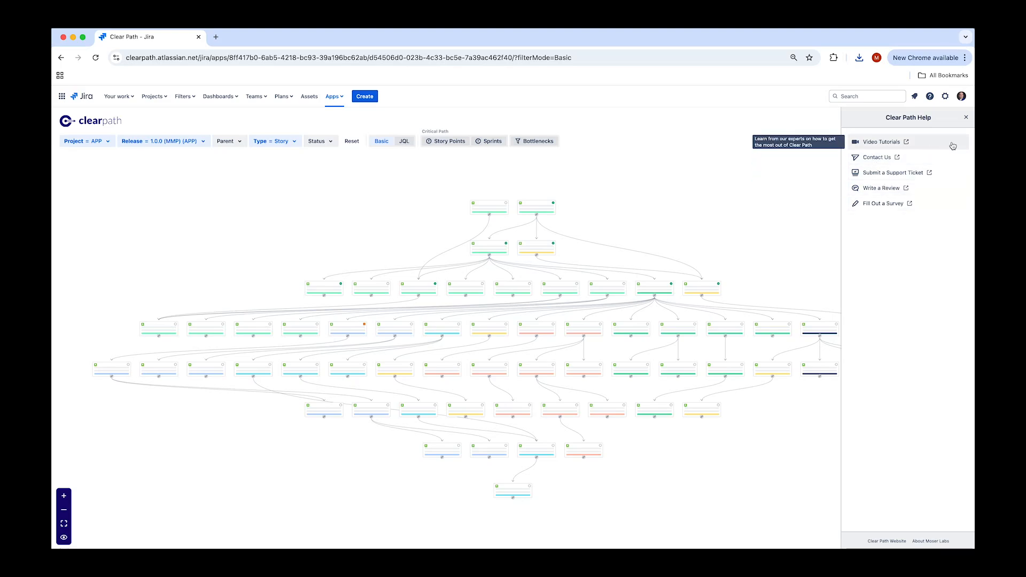
left_click(966, 117)
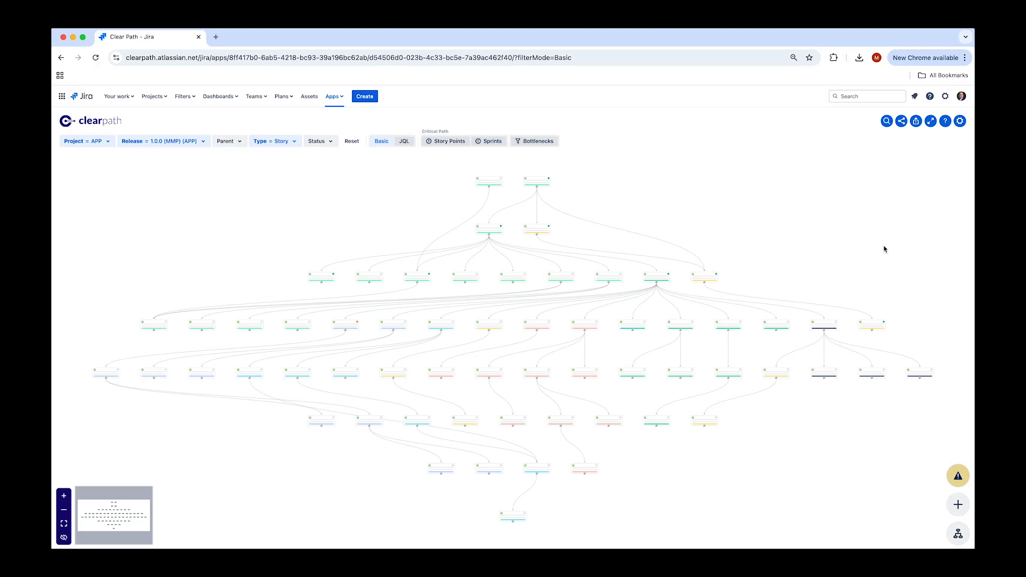
Step: Try the Straight line style for the dependency tree in the display settings and restore Curved
left_click(959, 122)
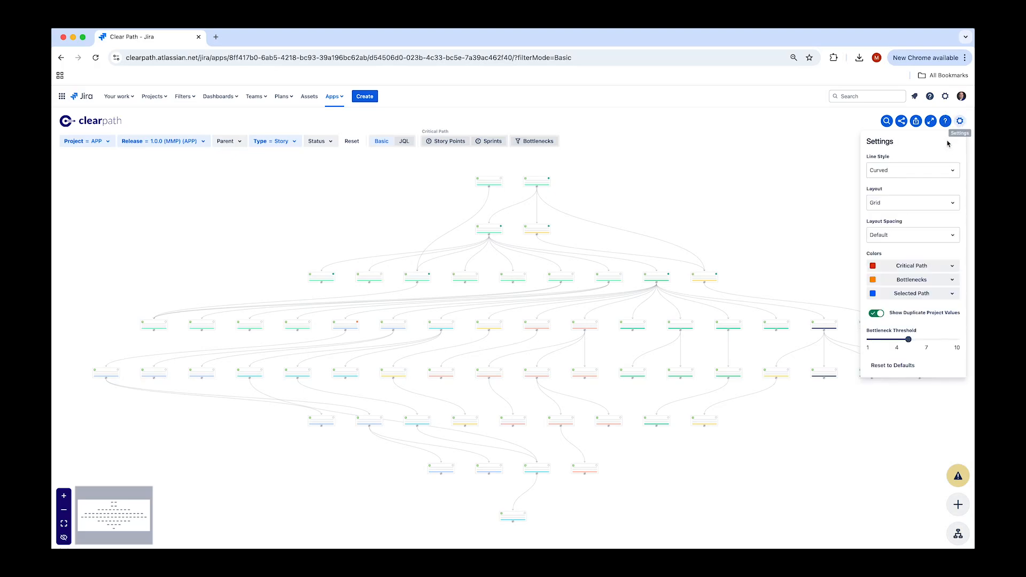
left_click(922, 176)
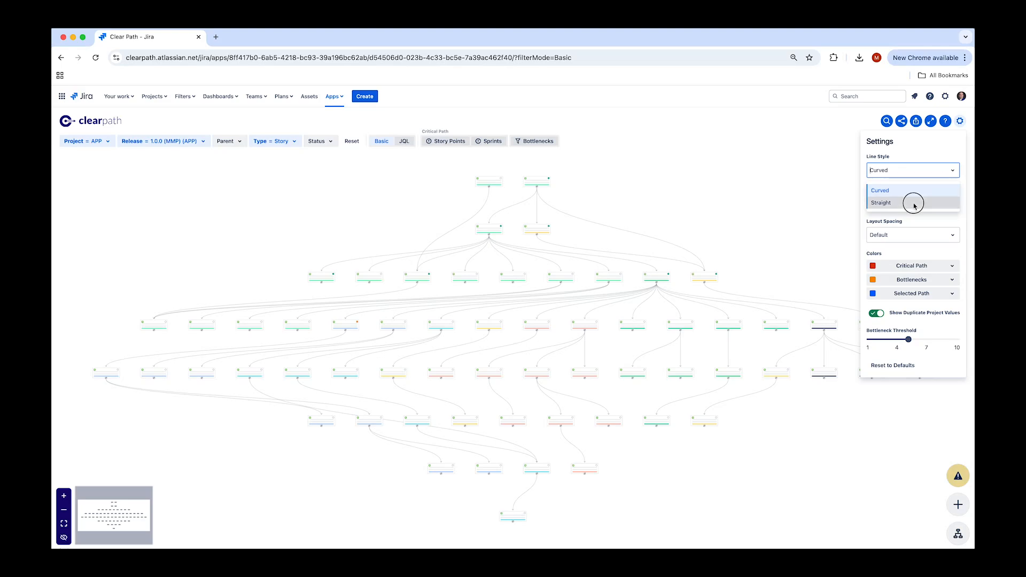
left_click(913, 202)
left_click(913, 173)
left_click(910, 189)
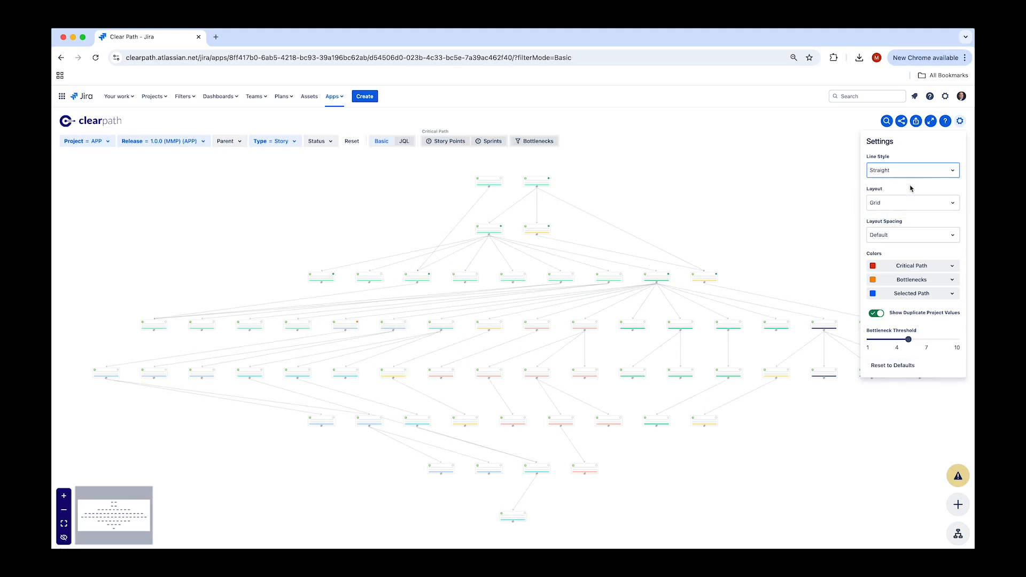
Step: Set the layout spacing to Compact and change the critical path color to green
left_click(909, 234)
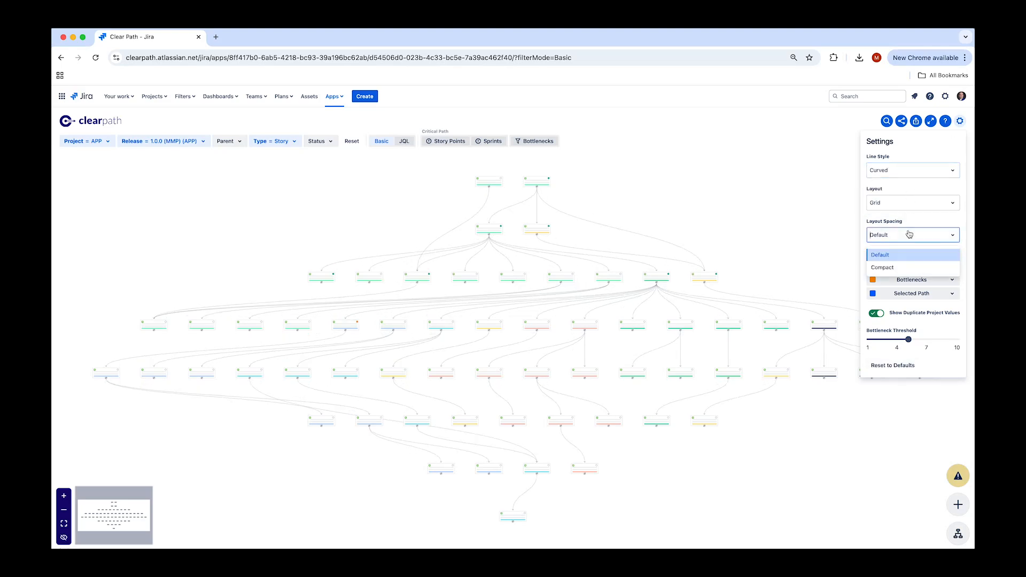
left_click(902, 267)
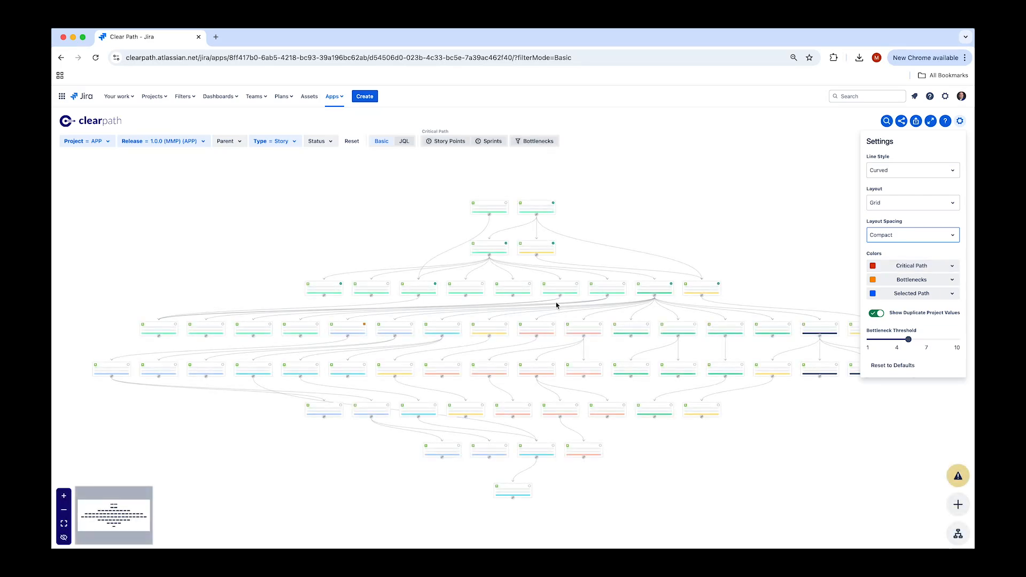
left_click(912, 266)
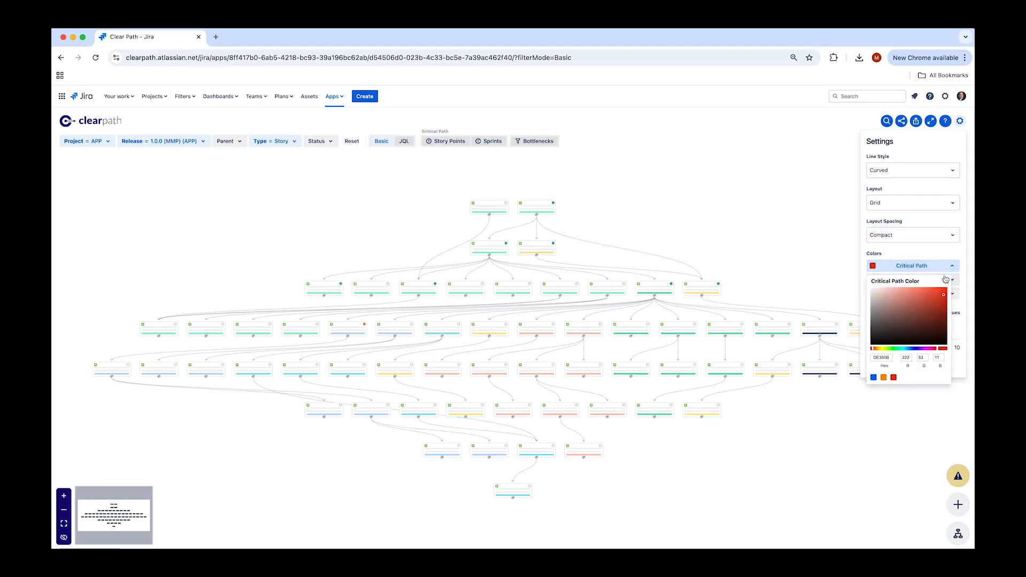
left_click(893, 348)
left_click(945, 280)
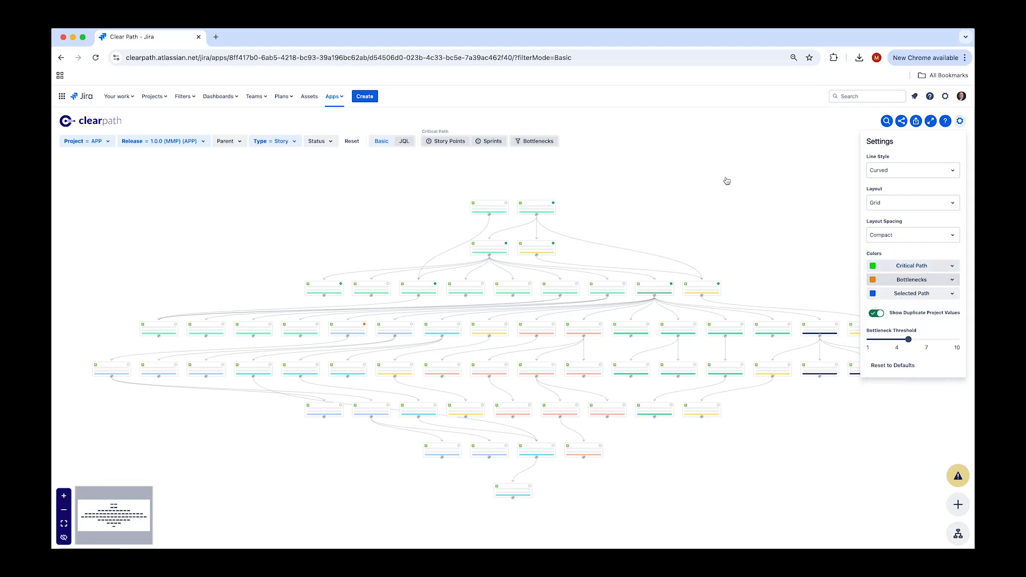
Step: Close the settings, check the critical path highlighting by story points on the tree and turn it off again
left_click(558, 169)
left_click(453, 140)
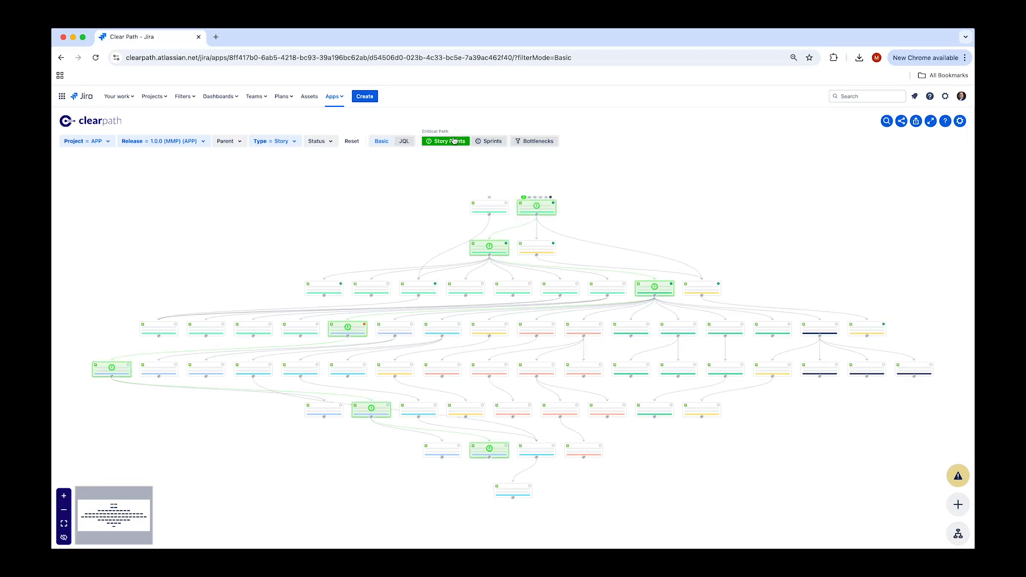
left_click(453, 140)
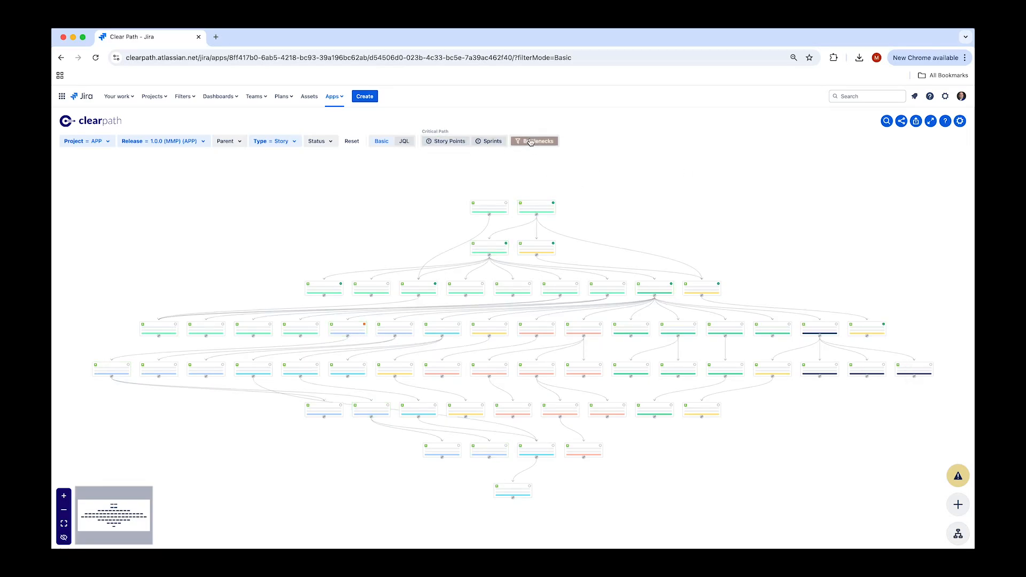
Step: Highlight the bottlenecks on the tree, lower the bottleneck threshold to 4 and close the settings
left_click(531, 142)
left_click(960, 122)
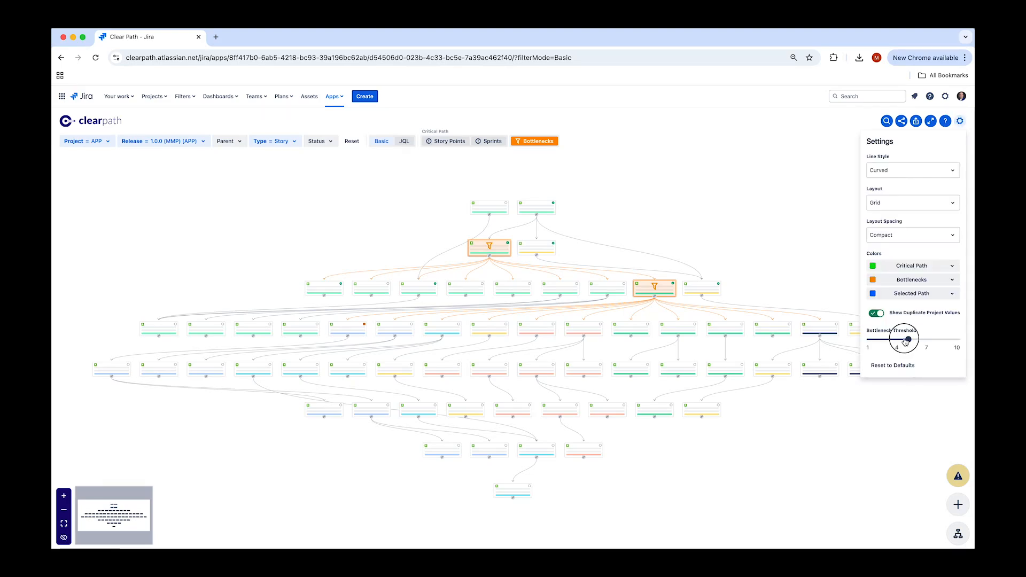
mouse_move(906, 340)
left_mouse_down()
mouse_move(925, 344)
mouse_move(891, 339)
left_mouse_up()
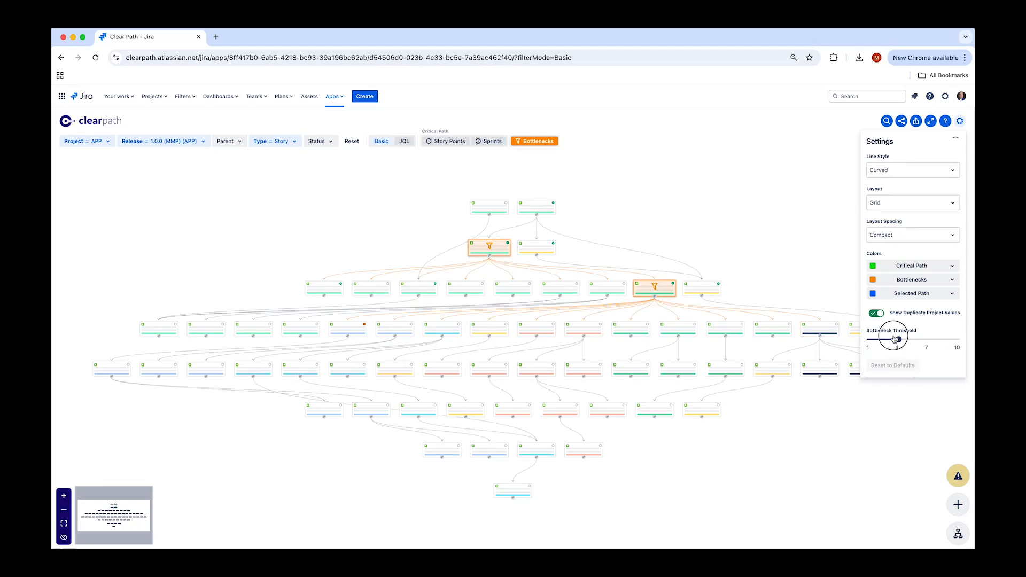
left_click(840, 248)
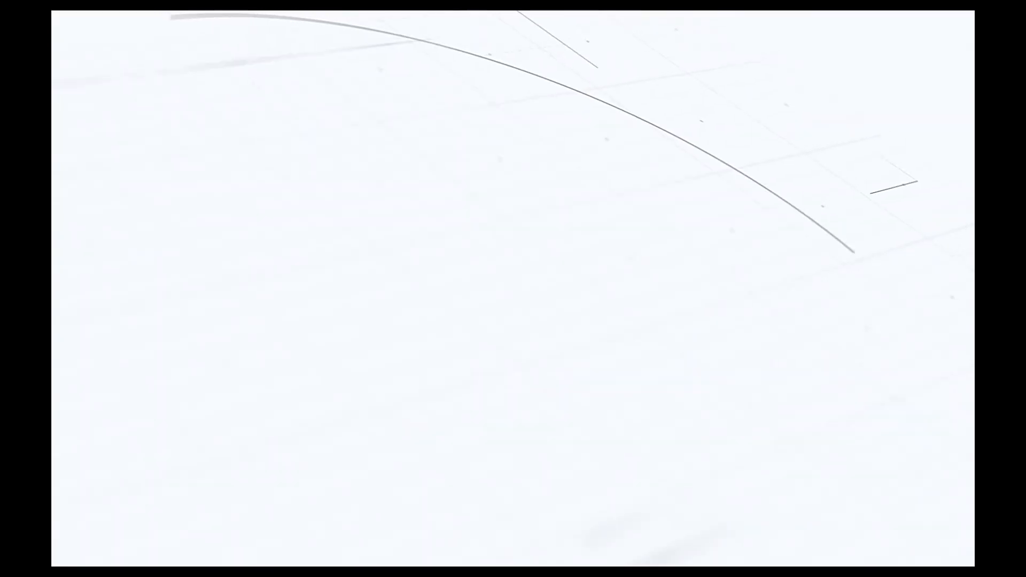